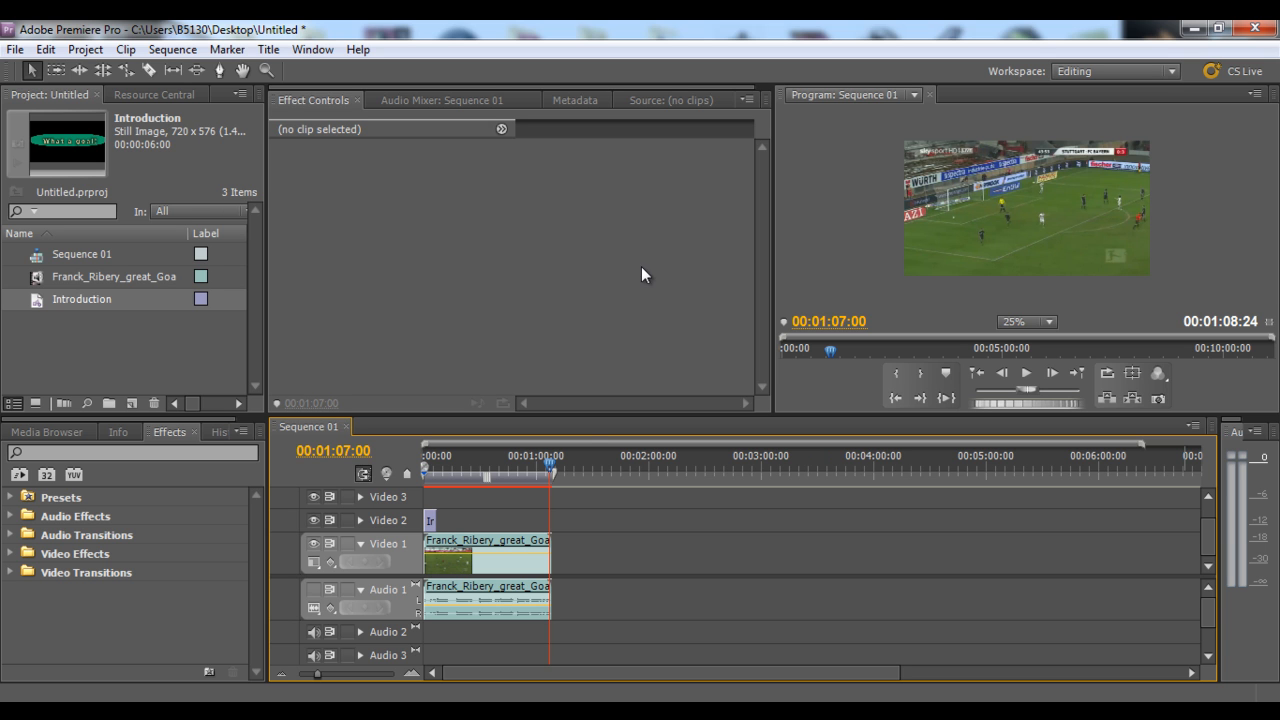
Create a new Default Roll title named Credits
mouse_move(552, 461)
left_mouse_down()
mouse_move(538, 463)
mouse_move(549, 476)
left_mouse_up()
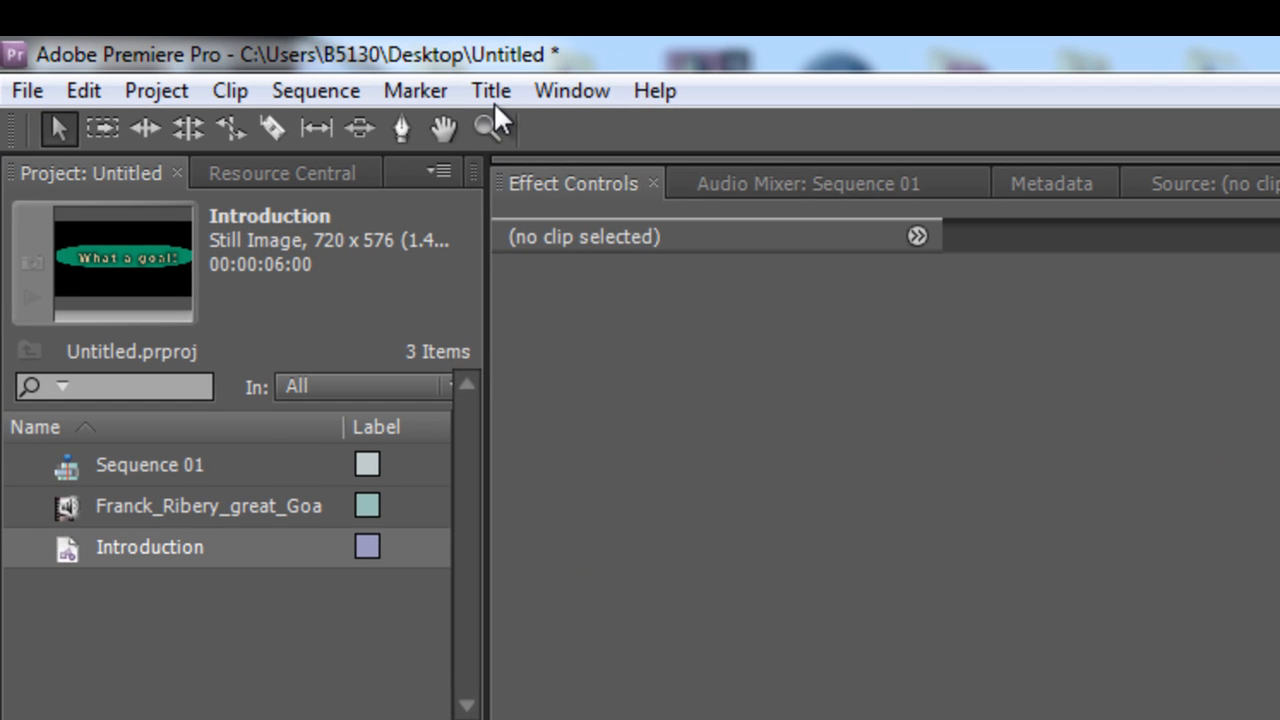
left_click(270, 51)
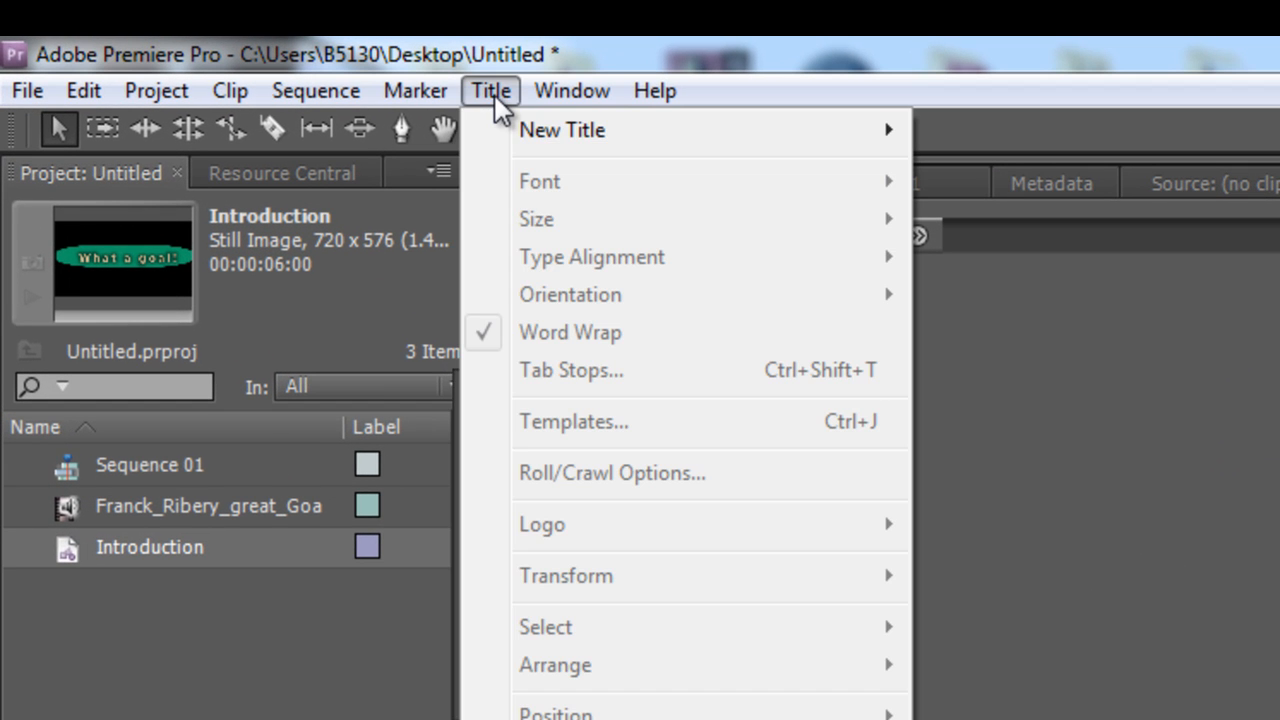
mouse_move(650, 140)
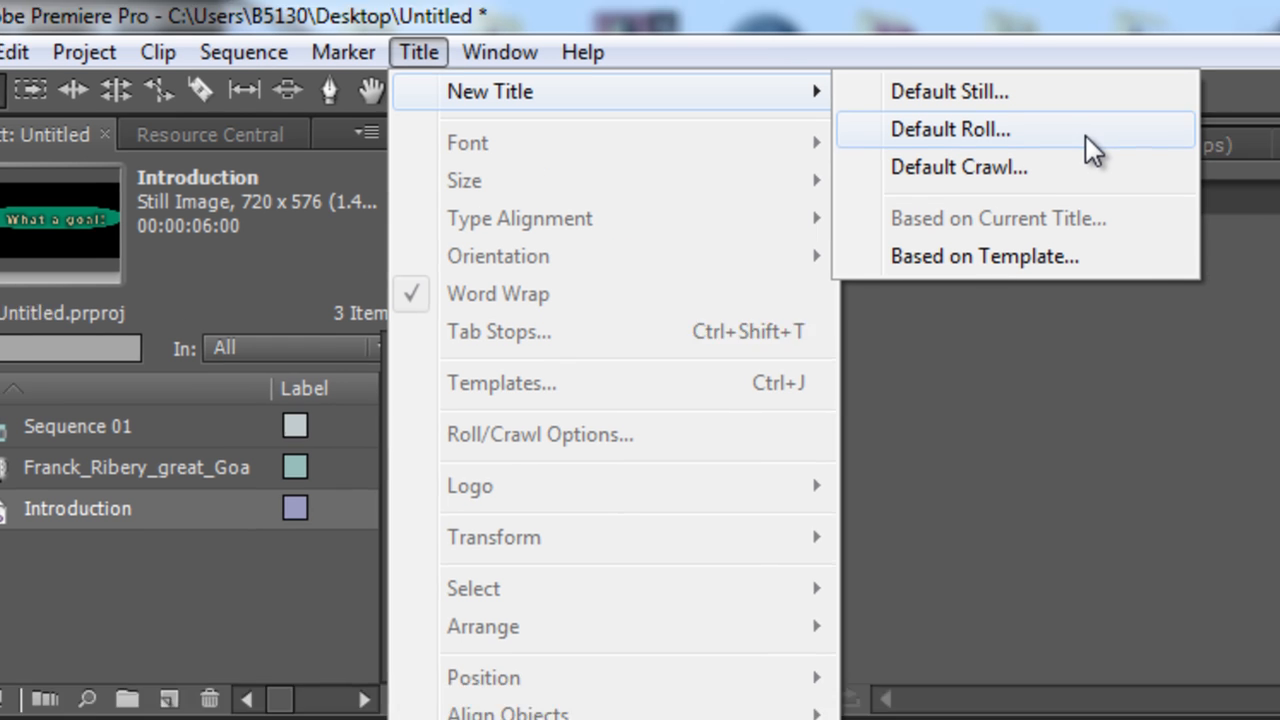
left_click(1158, 174)
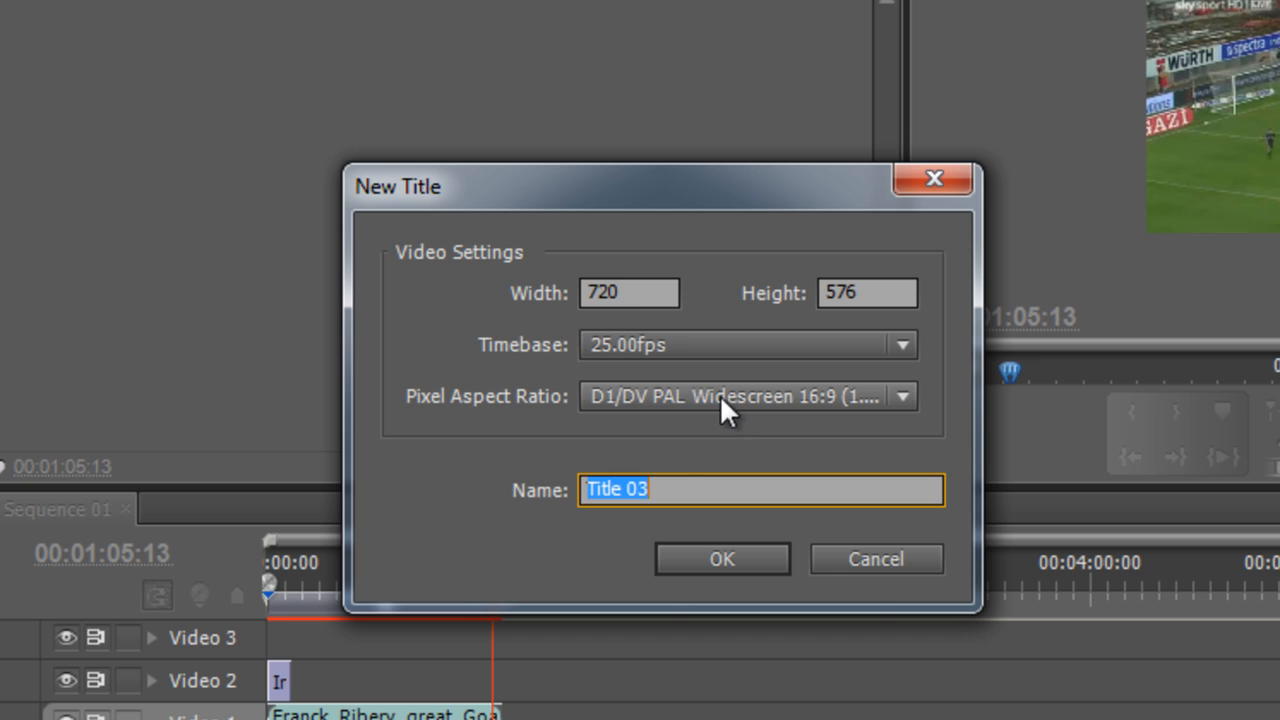
type("Crediy")
key("BackSpace")
type("ts")
left_click(688, 553)
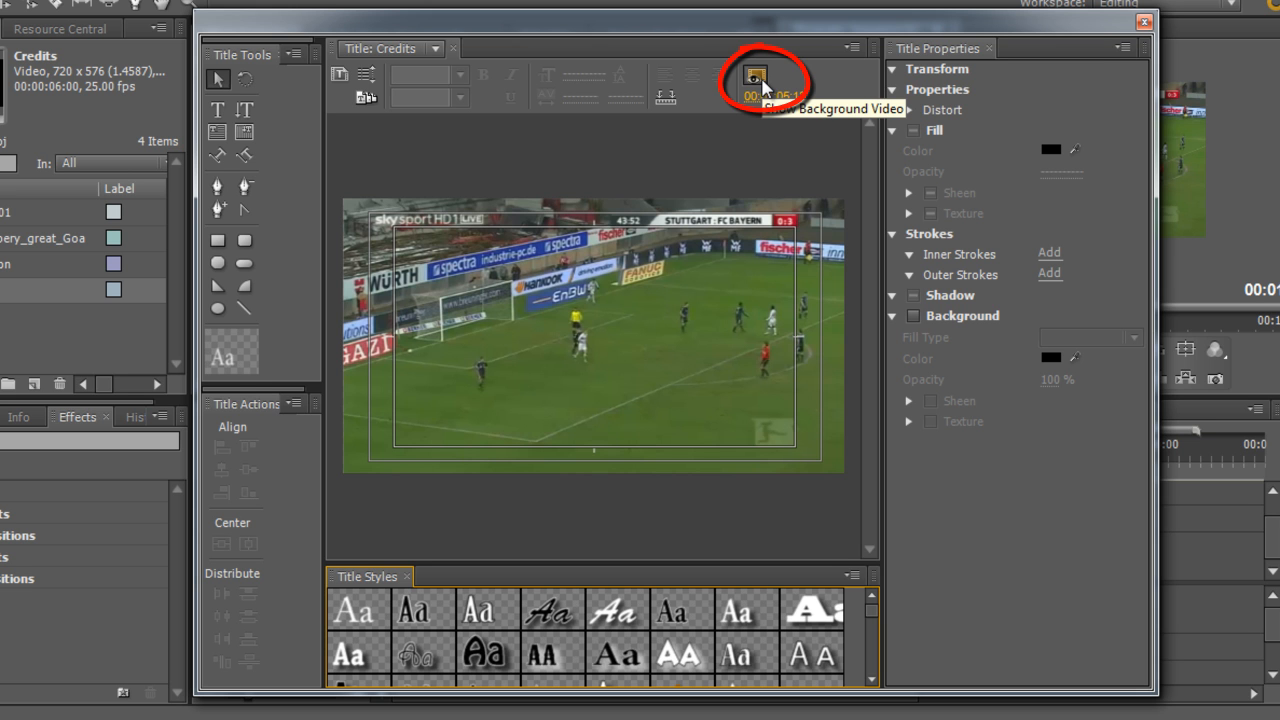
Hide the background video and draw an area text box filling the title-safe area
left_click(757, 78)
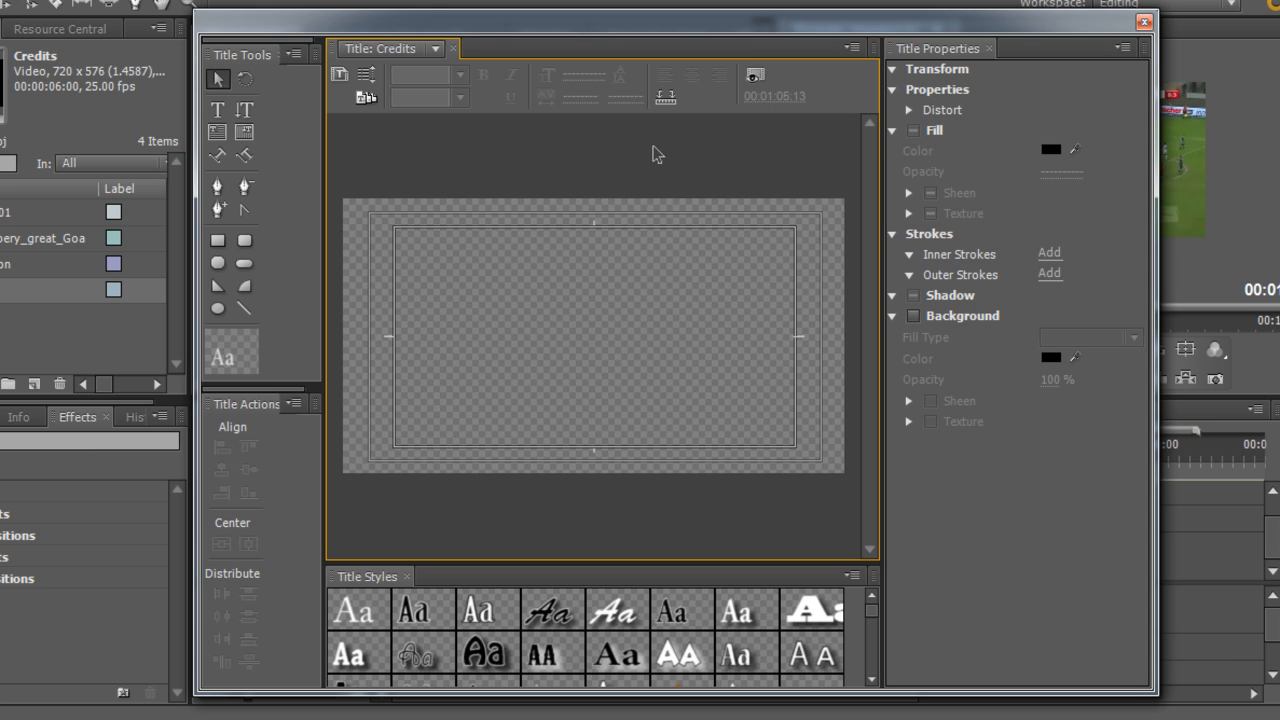
left_click(219, 135)
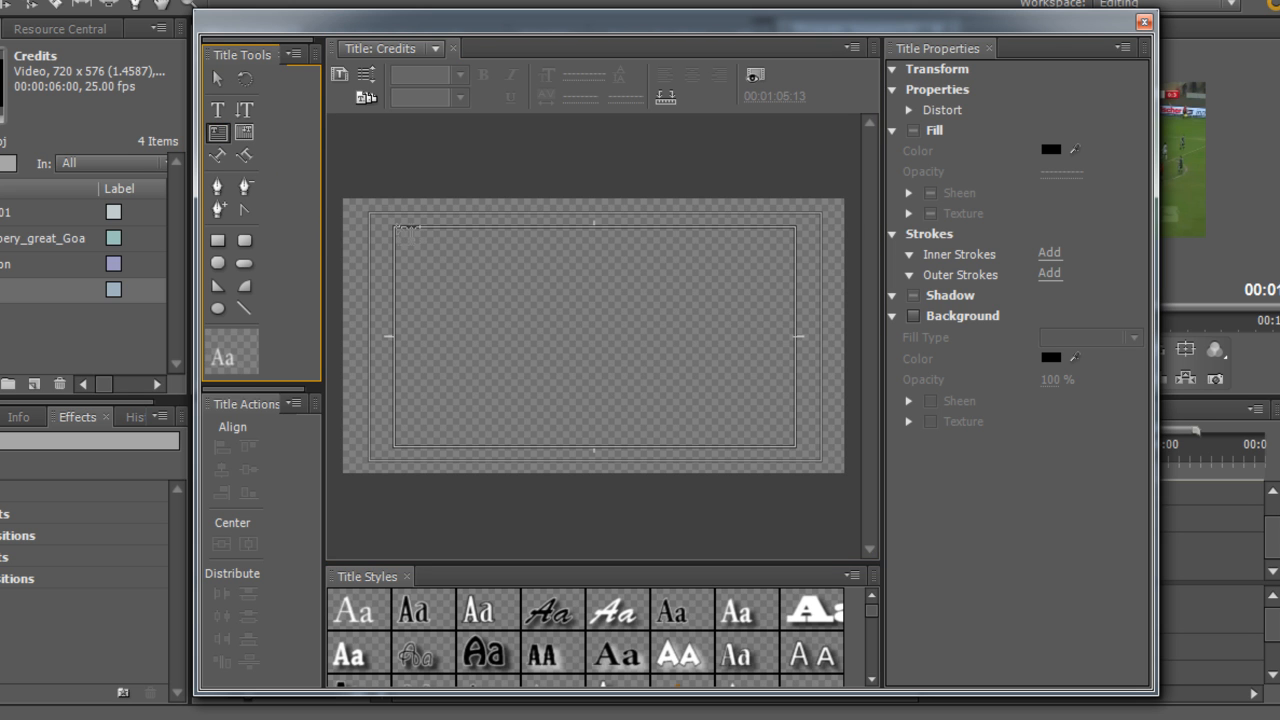
left_click_drag(398, 229, 795, 446)
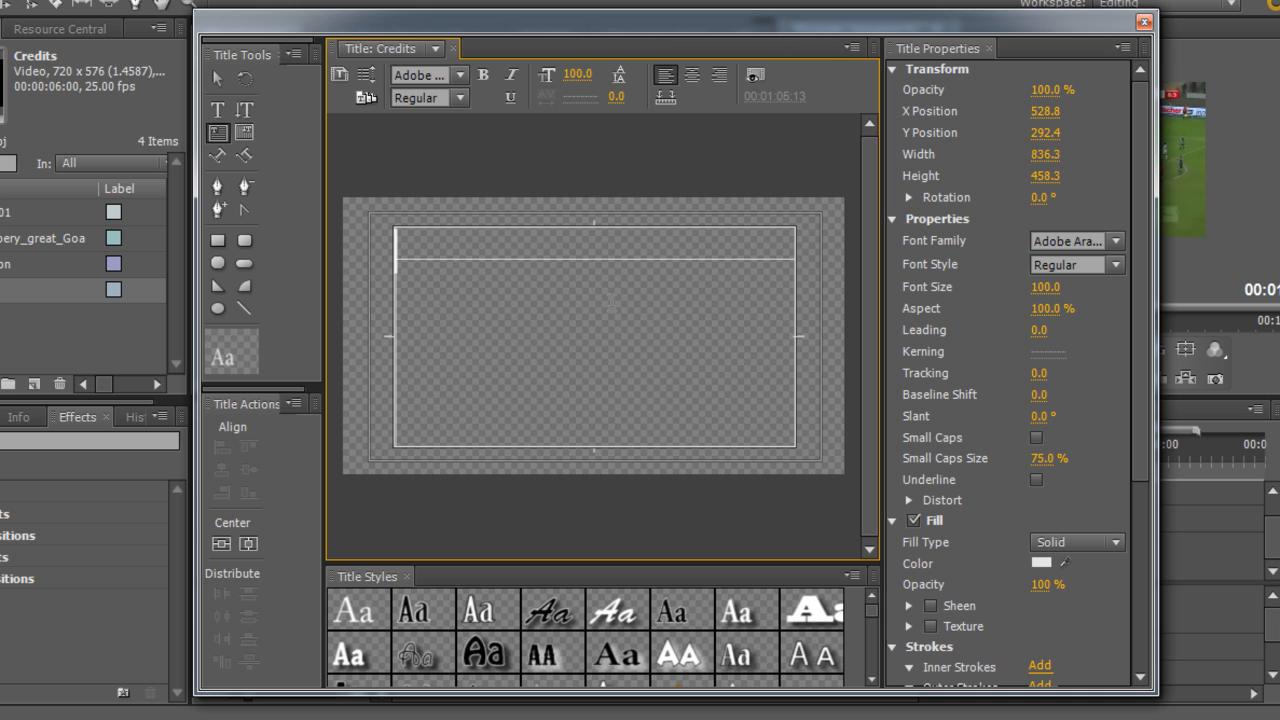
Enter Director, Bob, a blank line and Actors as separate lines in the text box
type("Director")
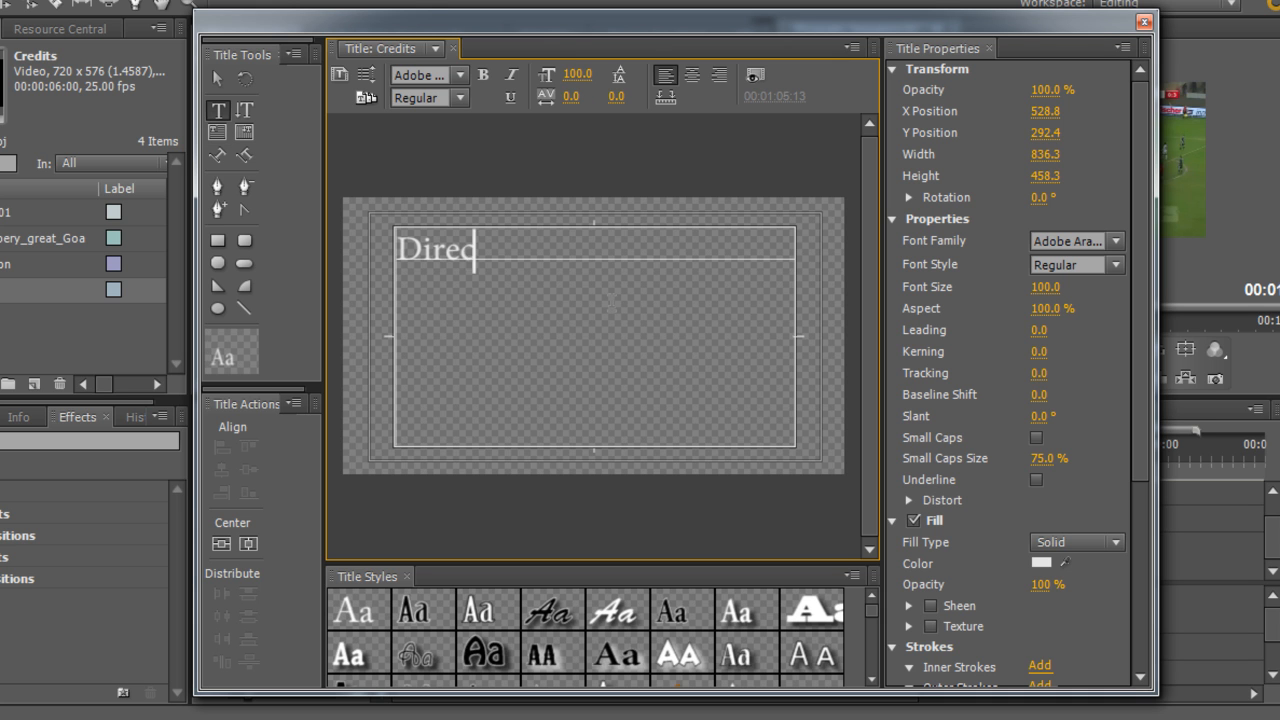
key("Return")
type("Bob")
key("Return")
key("Return")
type("Actors")
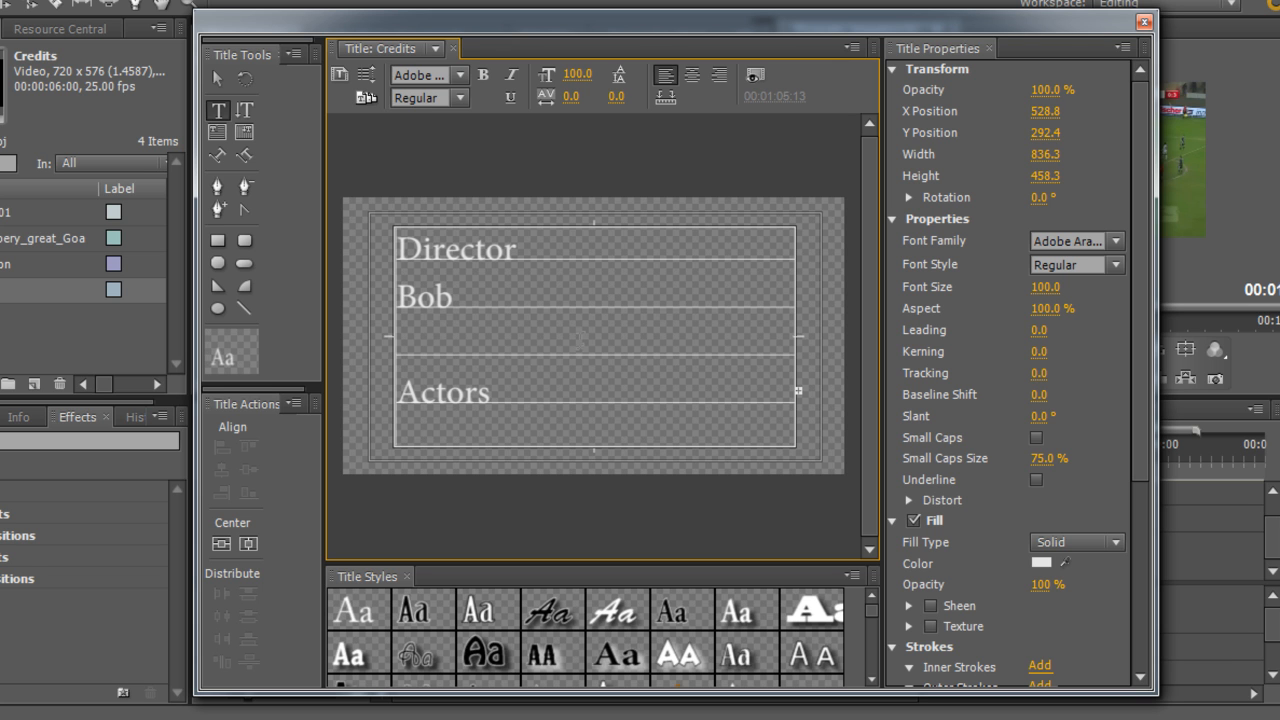
Extend the text box downward and add the actor names Janine and John
left_click(868, 551)
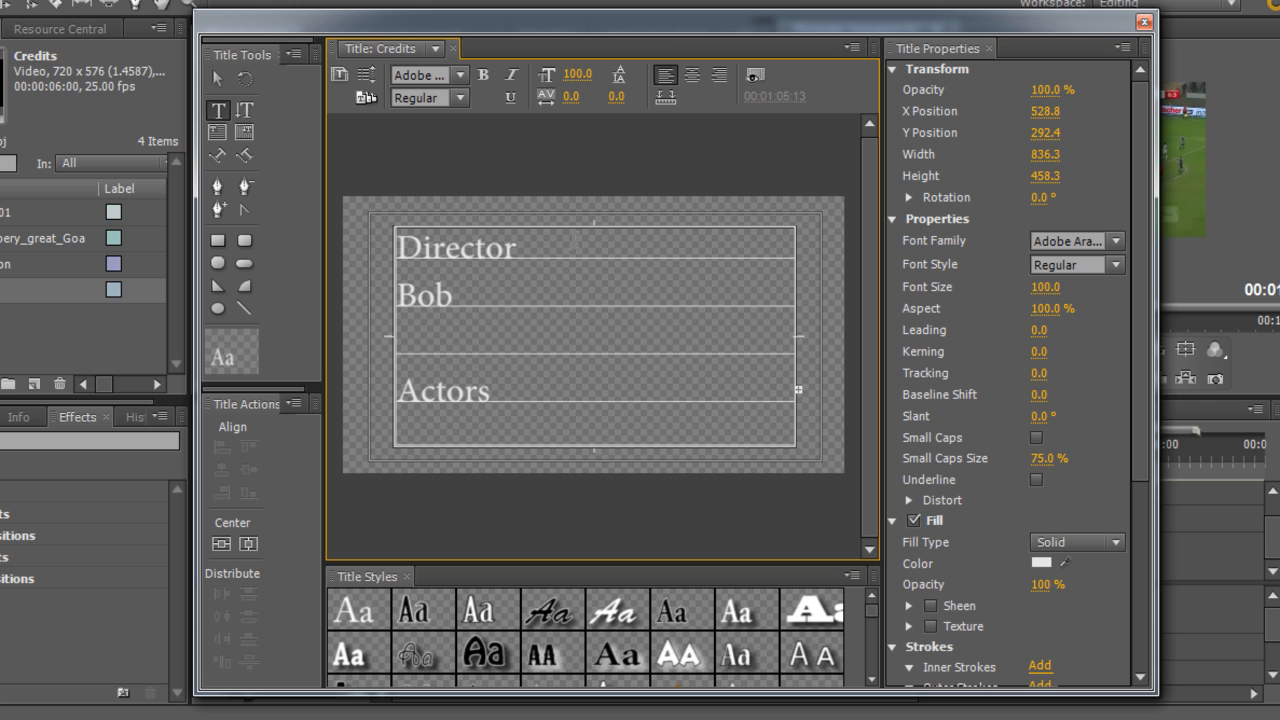
left_click(585, 259)
left_click_drag(591, 448, 594, 541)
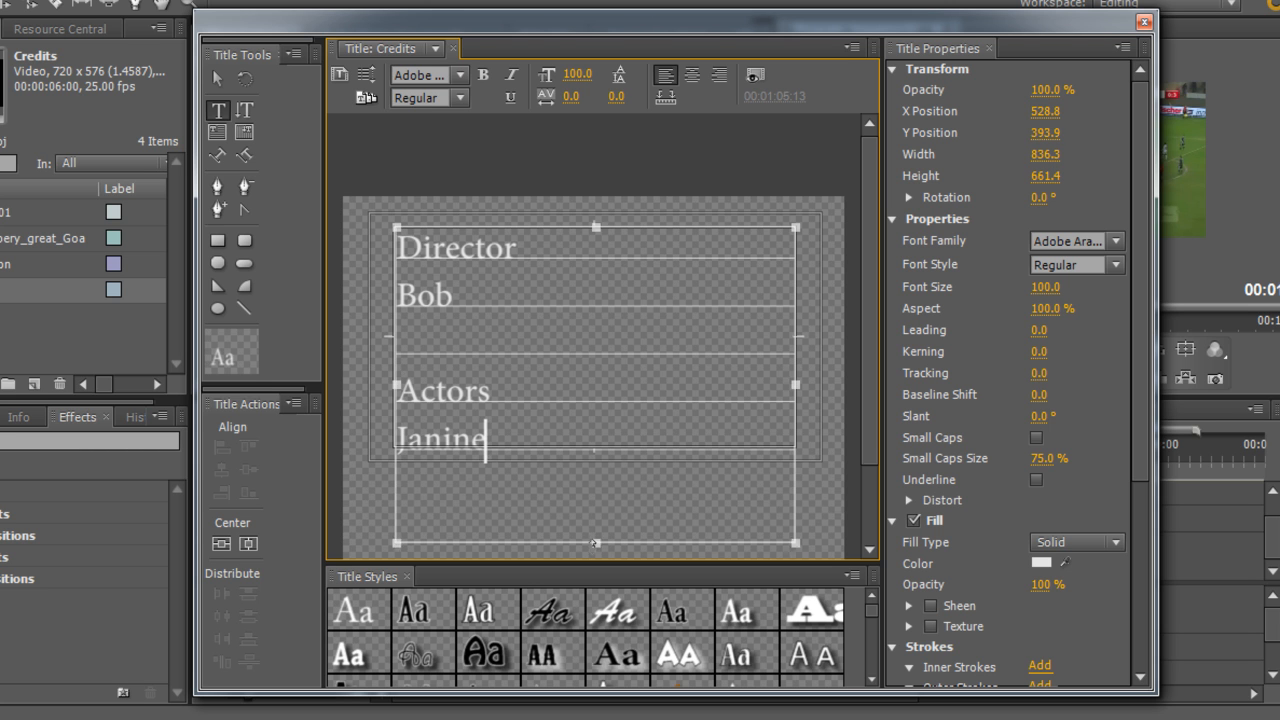
key("Return")
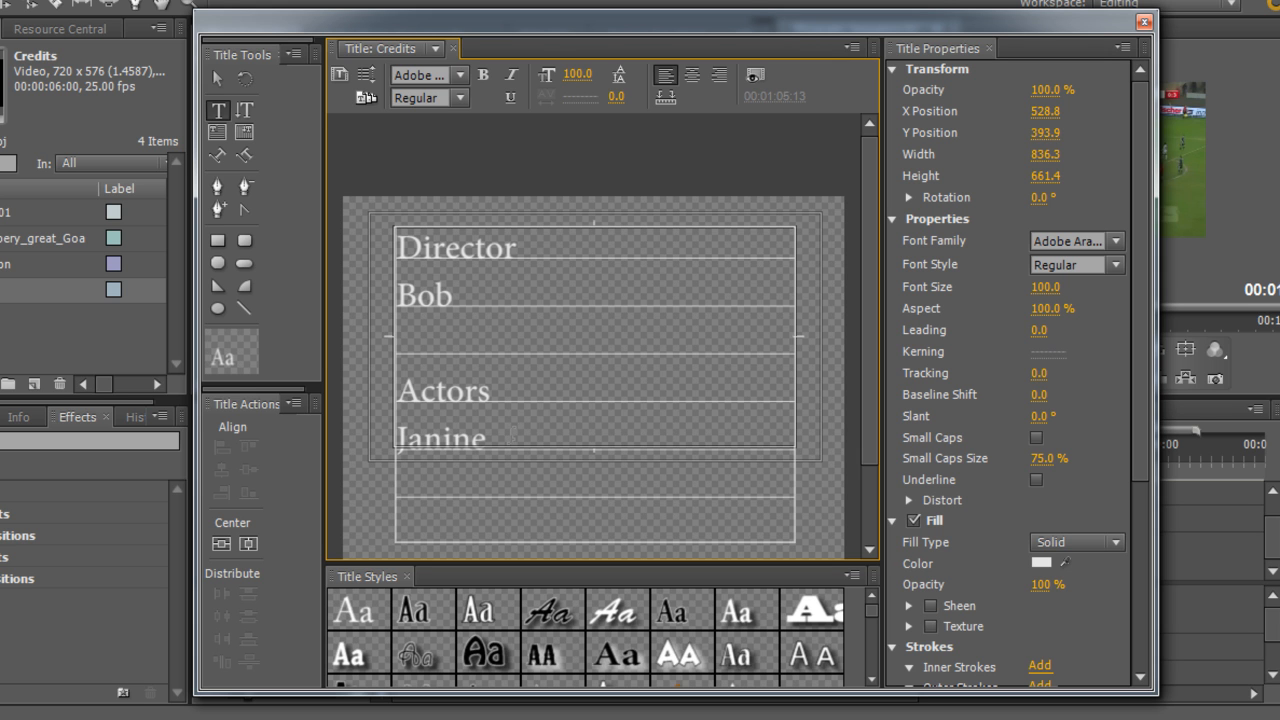
type("John")
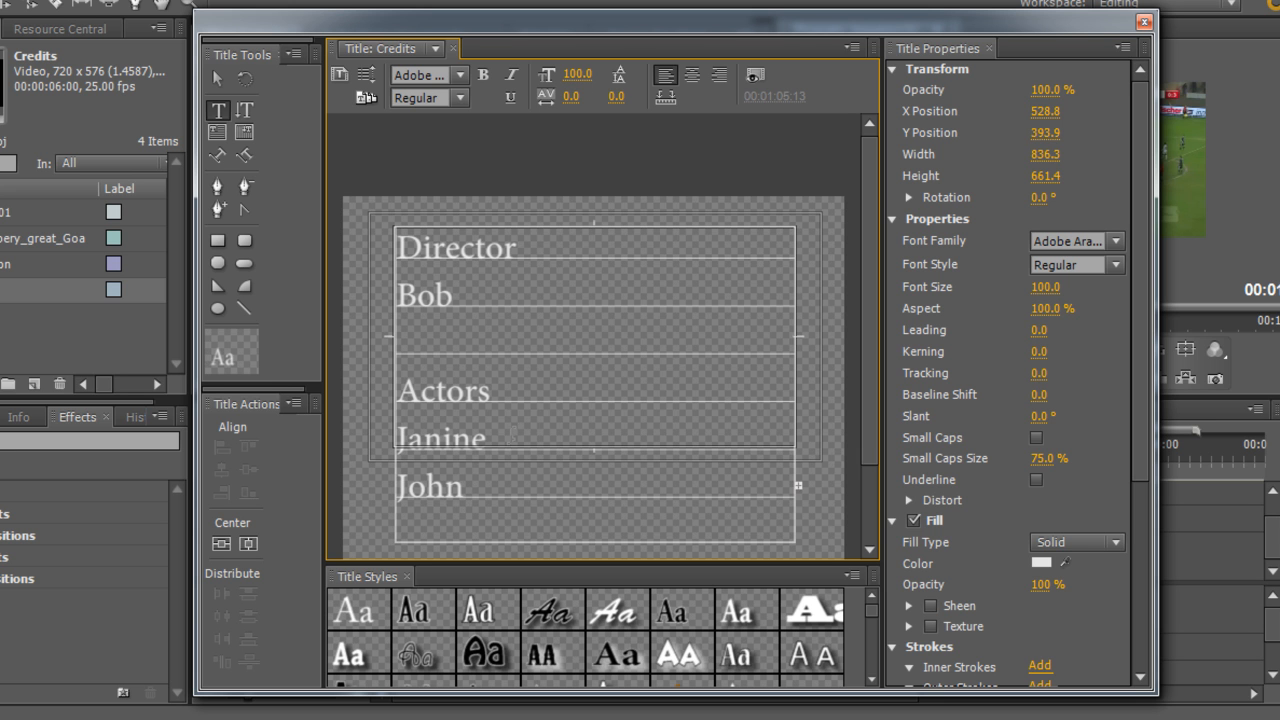
Extend the text box further and add the actor name James, correcting its first letter
scroll(705, 345, "down", 2)
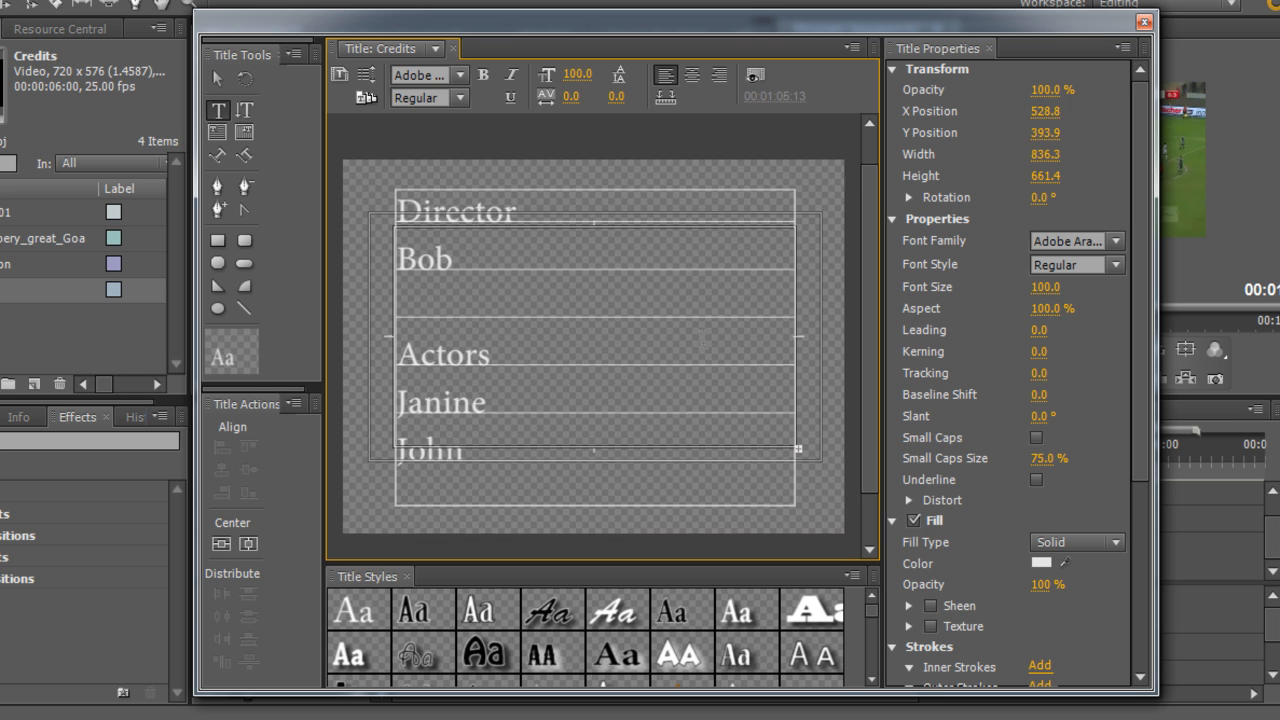
scroll(704, 340, "down", 2)
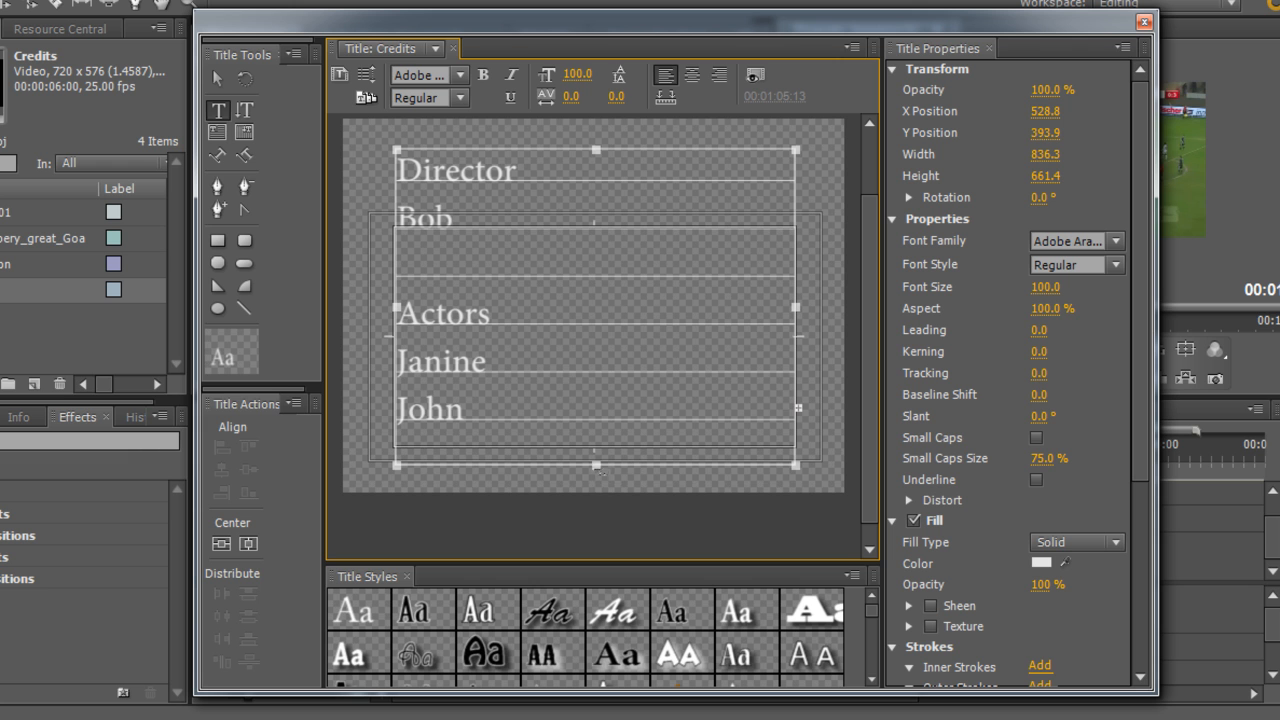
left_click_drag(596, 465, 592, 522)
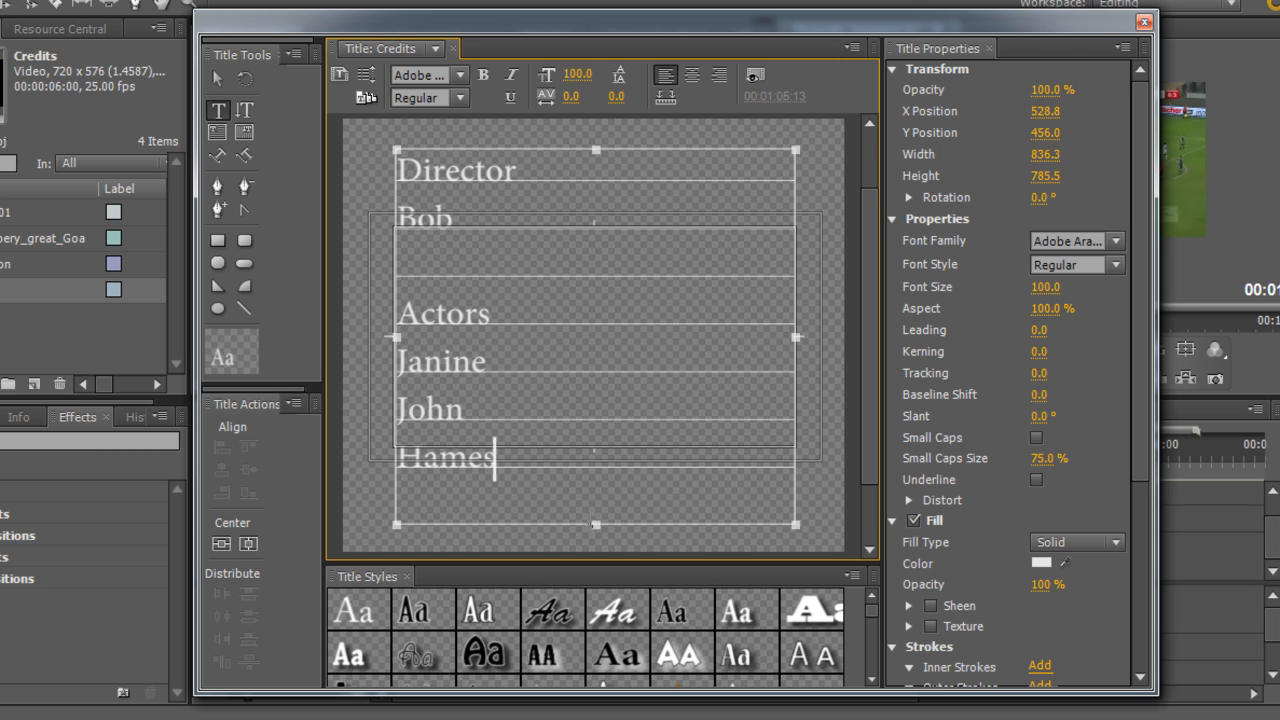
scroll(595, 498, "down", 1)
left_click(428, 457)
type("J")
key("BackSpace")
key("BackSpace")
type("J")
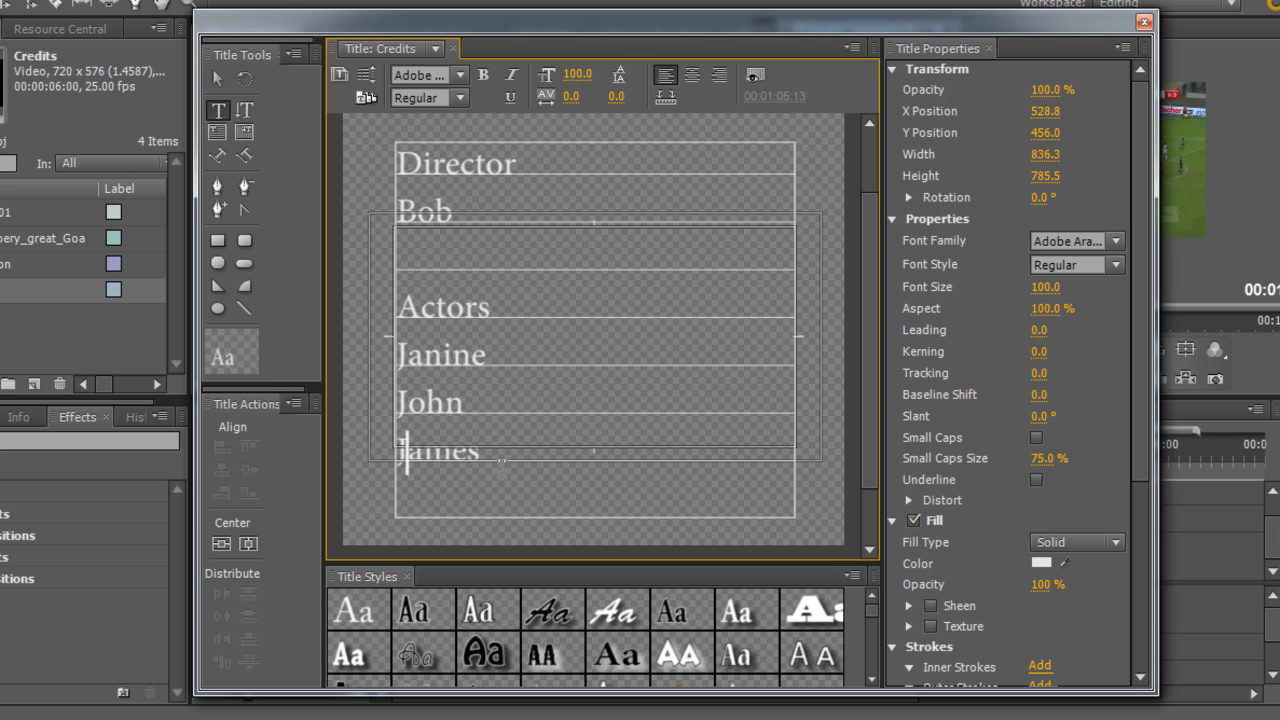
Select all the credit text and center it, with headings bold and names italic
scroll(447, 358, "up", 2)
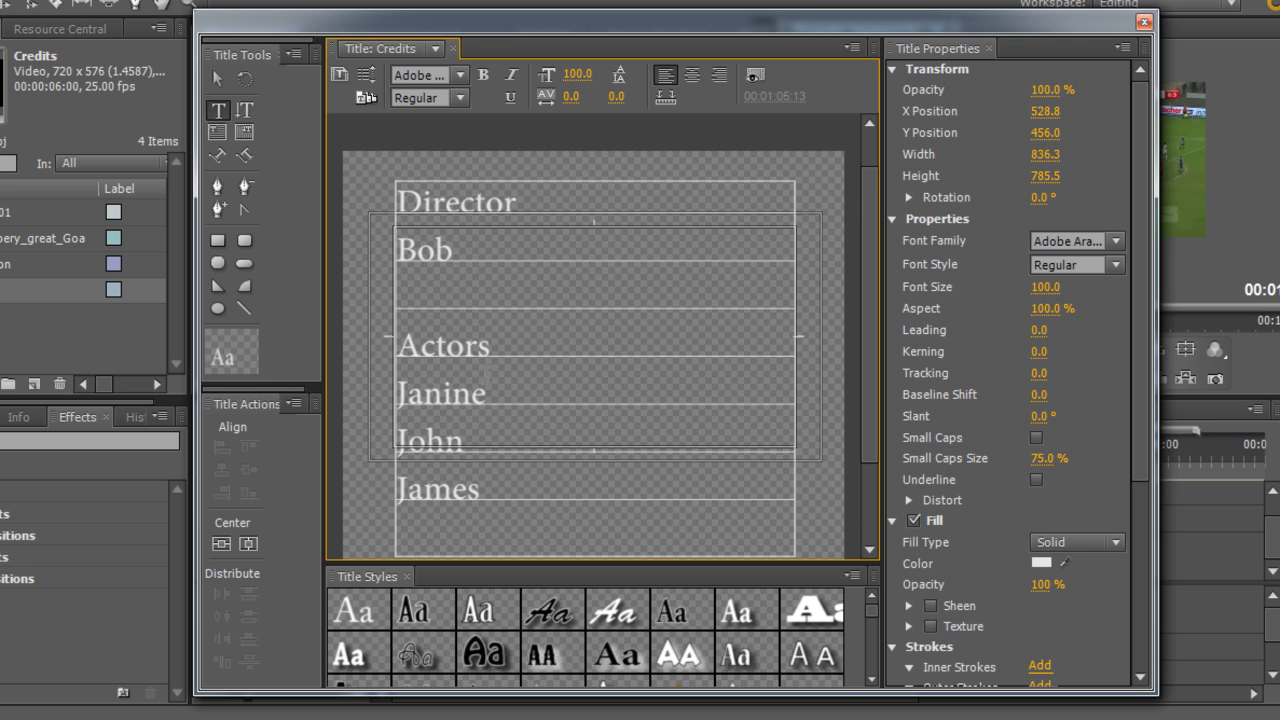
key("ctrl+a")
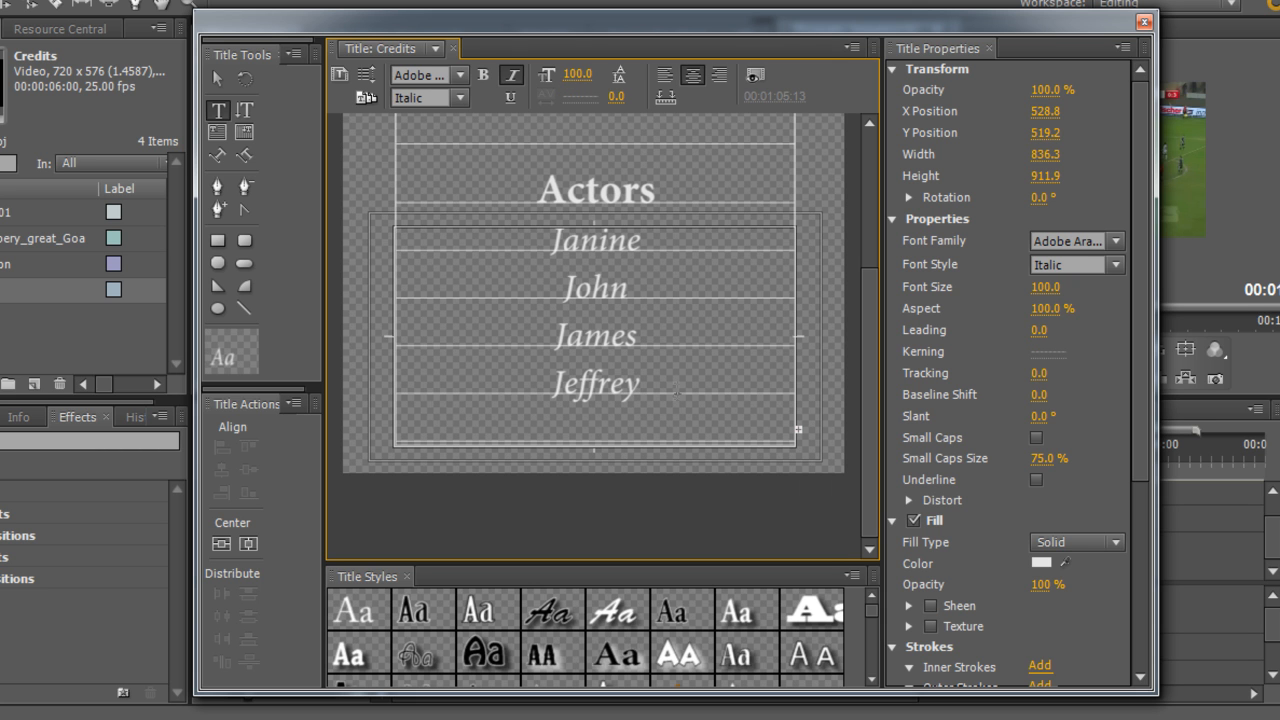
Extend the text box downward and add Youtube as the final line
left_click_drag(594, 446, 612, 516)
scroll(627, 502, "down", 1)
scroll(614, 520, "down", 5)
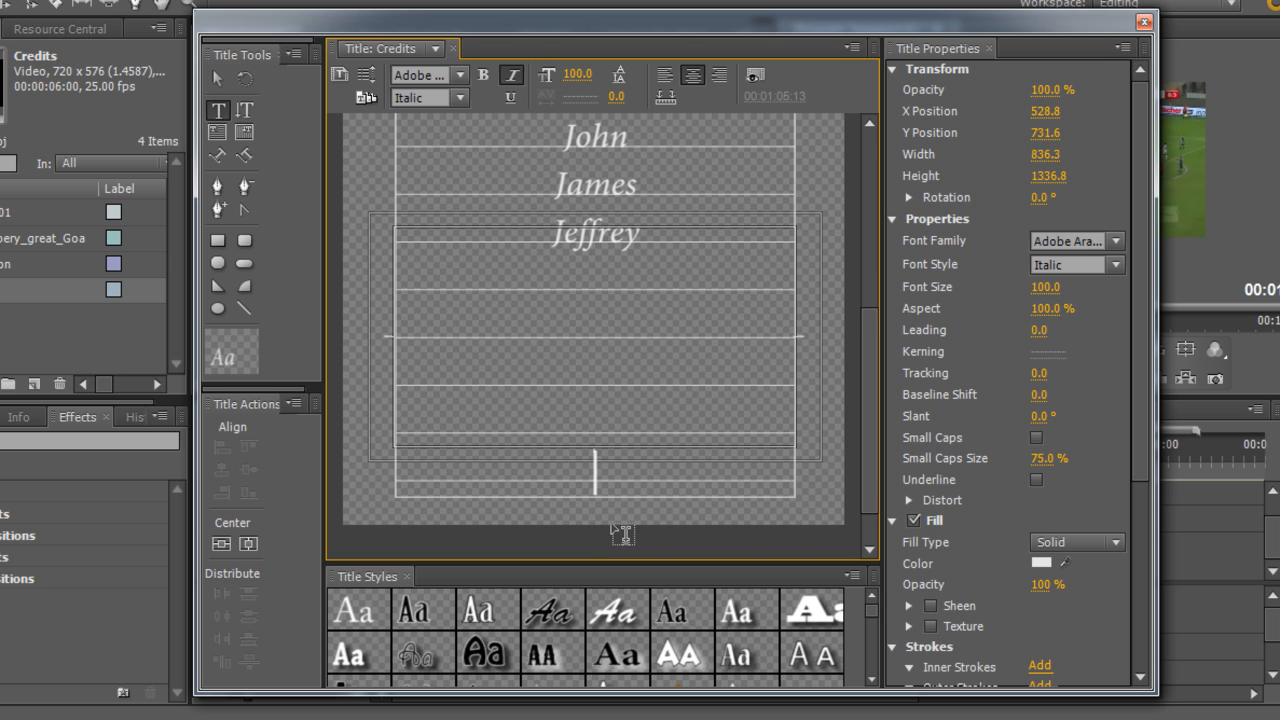
type("Youtube")
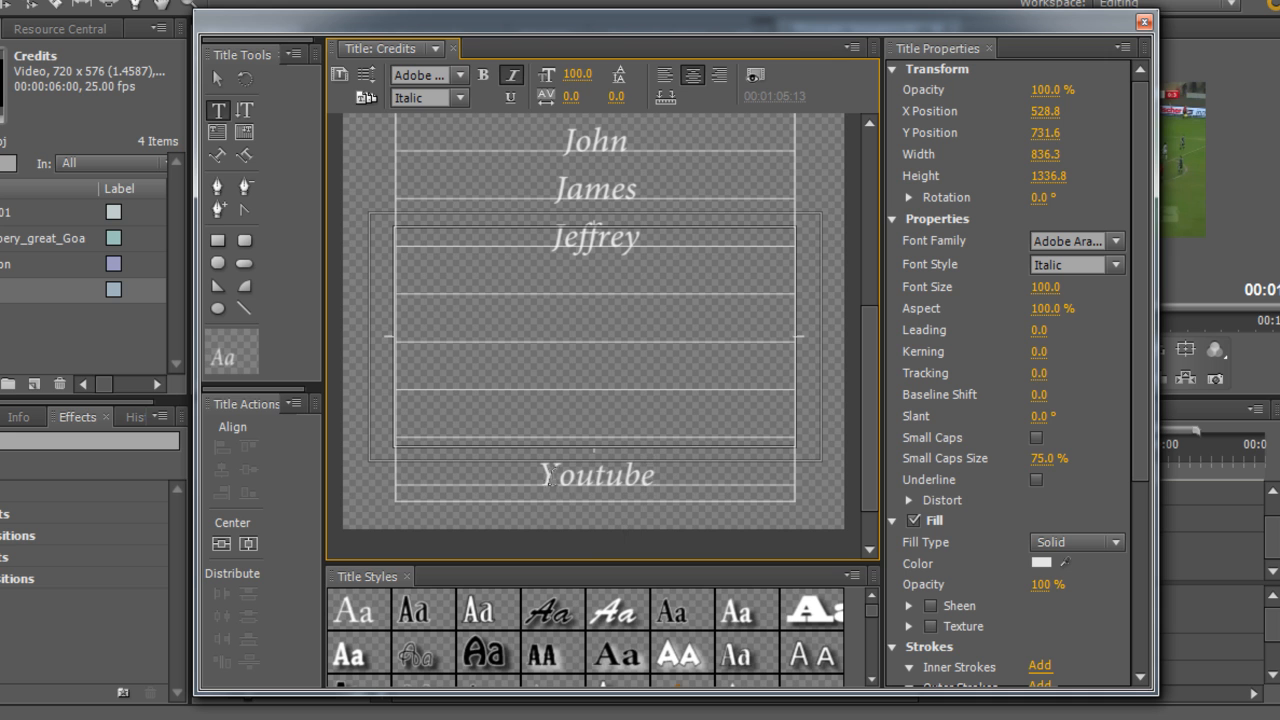
Insert a © symbol before Youtube
key("Home")
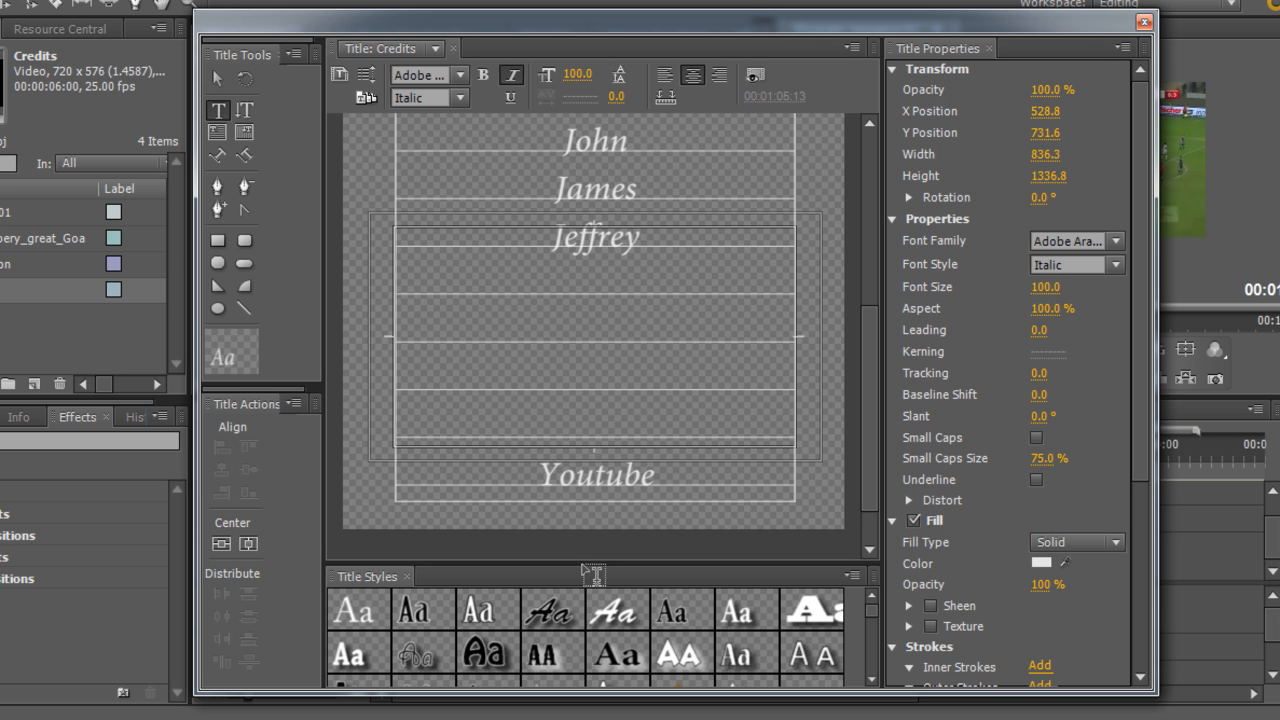
left_click(557, 476)
key("Left")
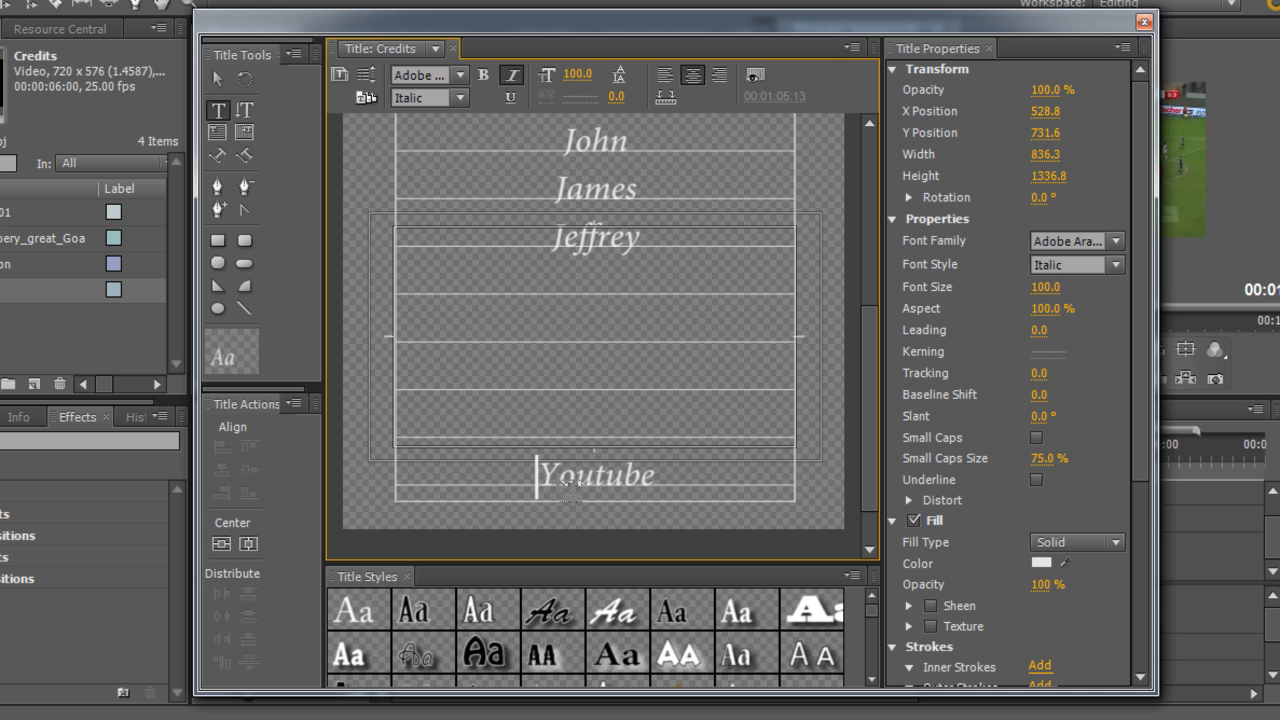
type("©")
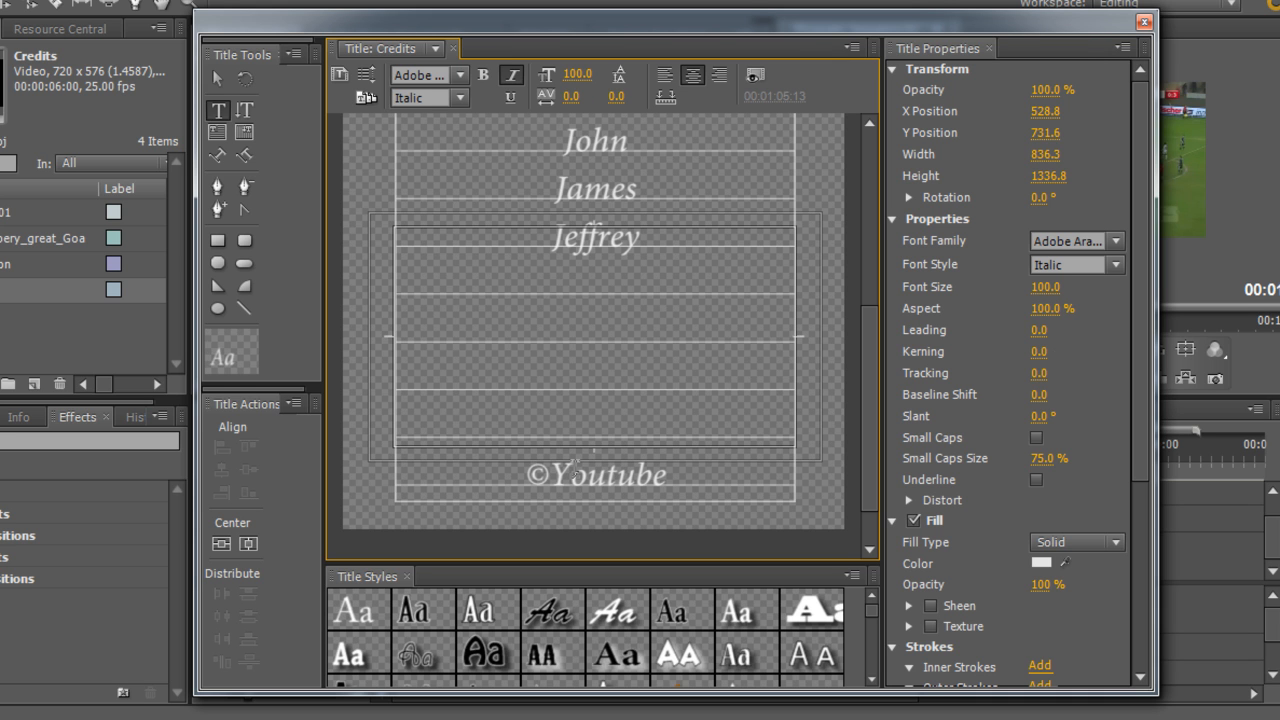
Open the roll/crawl options and enable Start Off Screen
scroll(575, 468, "up", 5)
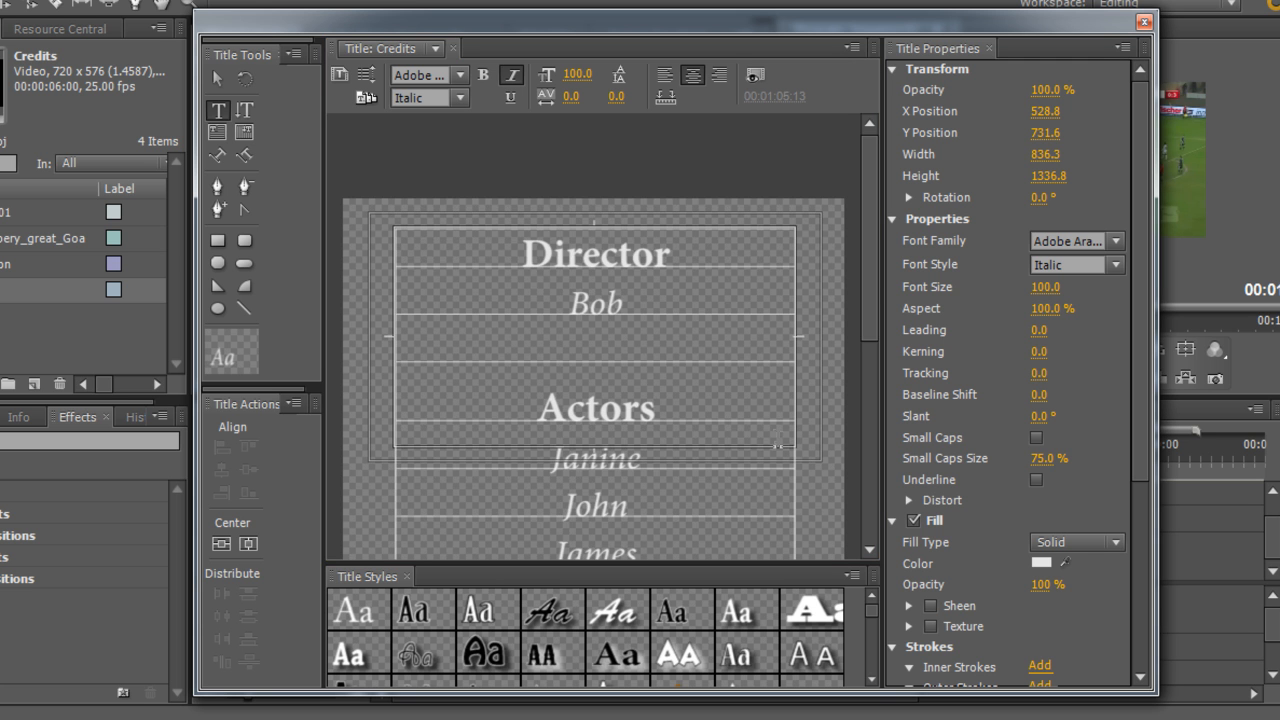
mouse_move(871, 265)
left_mouse_down()
mouse_move(875, 380)
mouse_move(881, 142)
mouse_move(872, 465)
mouse_move(867, 219)
left_mouse_up()
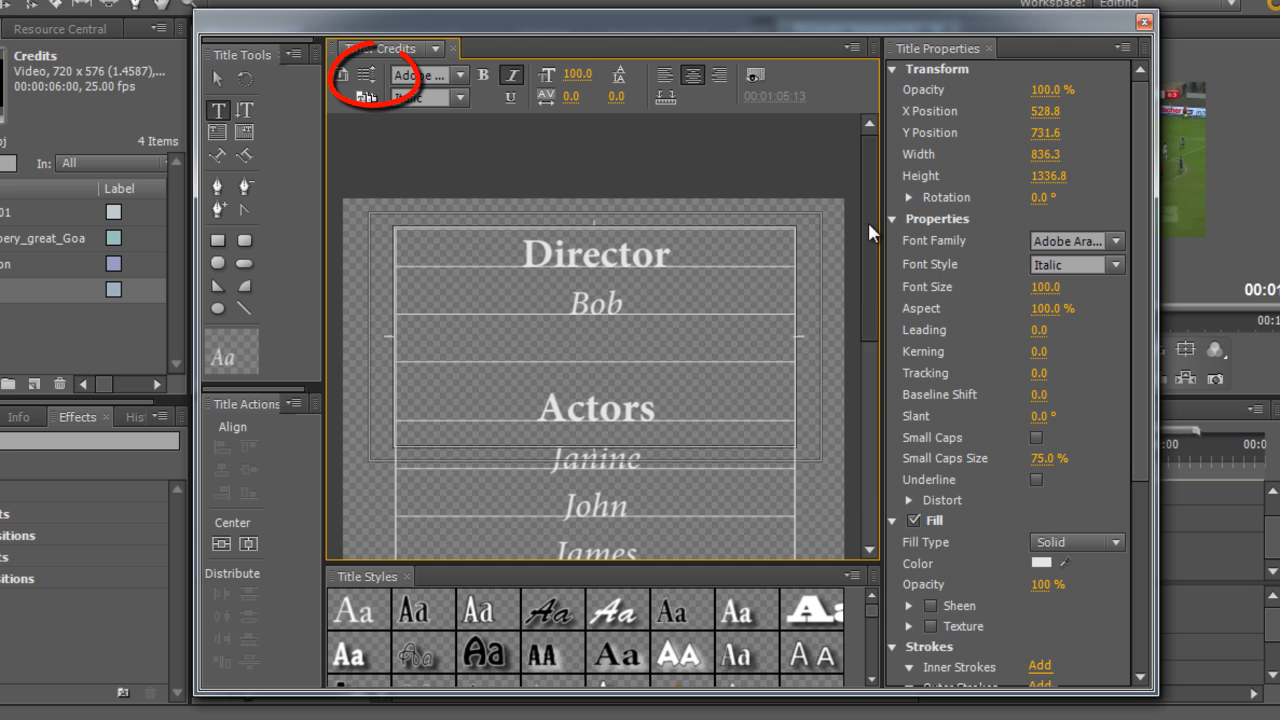
left_click(367, 76)
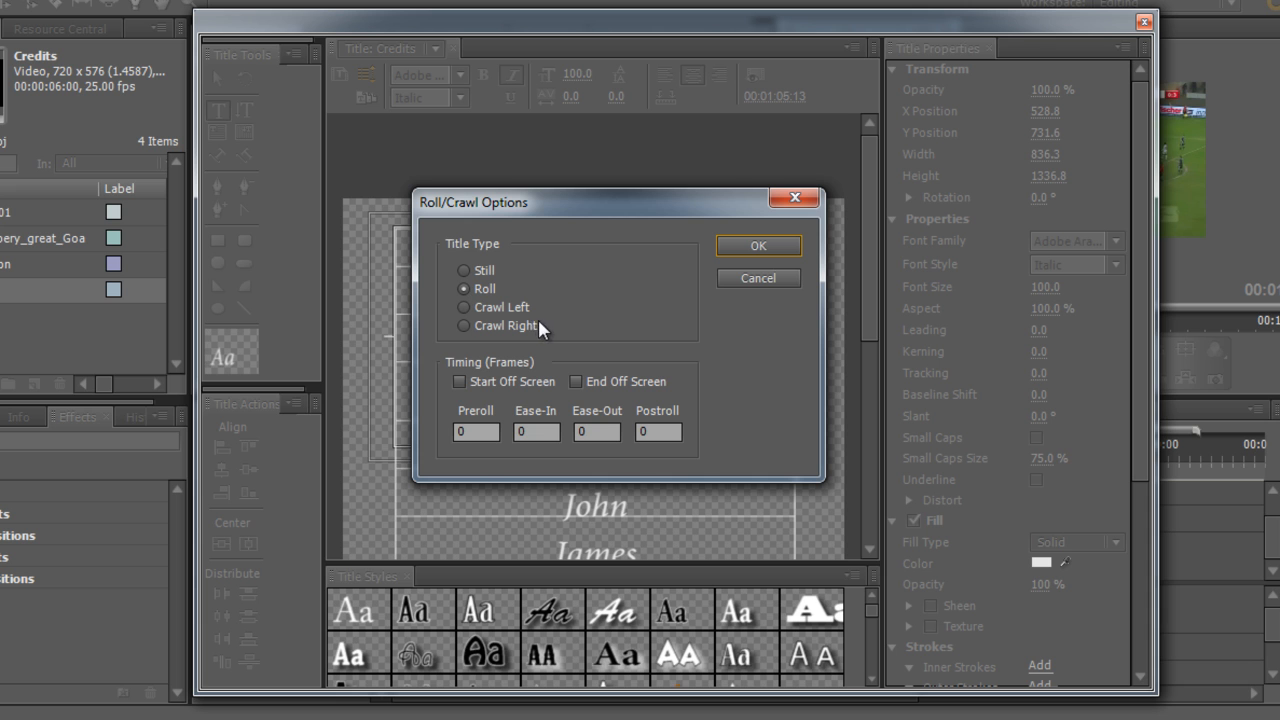
left_click(458, 381)
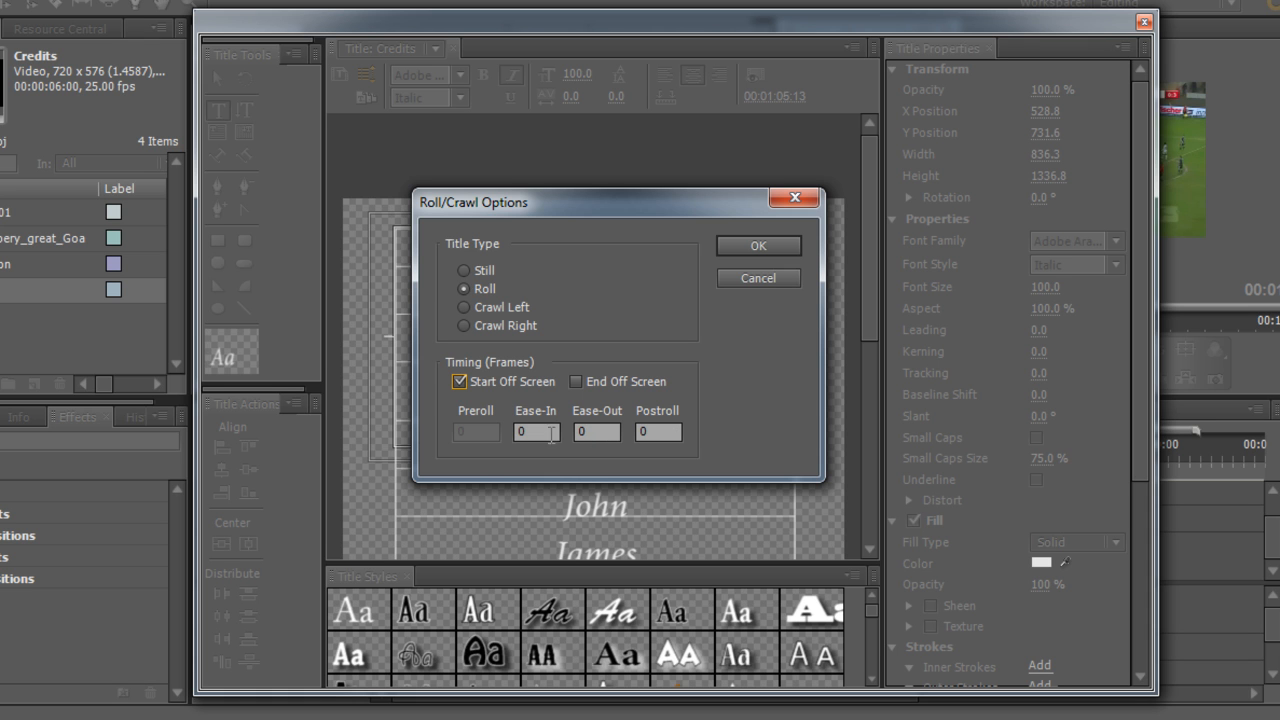
Set the roll's Ease-Out to 30 and Postroll to 10 frames and confirm
left_click(603, 436)
double_click(580, 432)
type("5")
double_click(609, 431)
type("30")
left_click(665, 432)
key("BackSpace")
type("10")
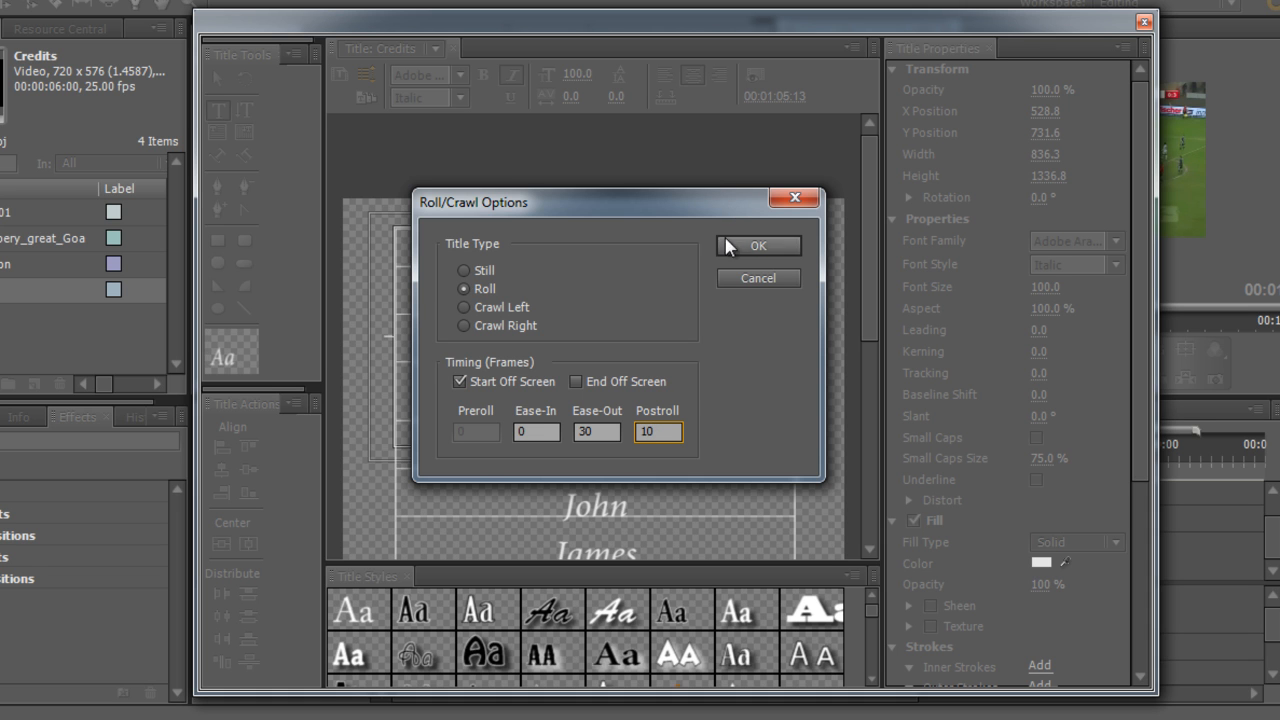
left_click(755, 247)
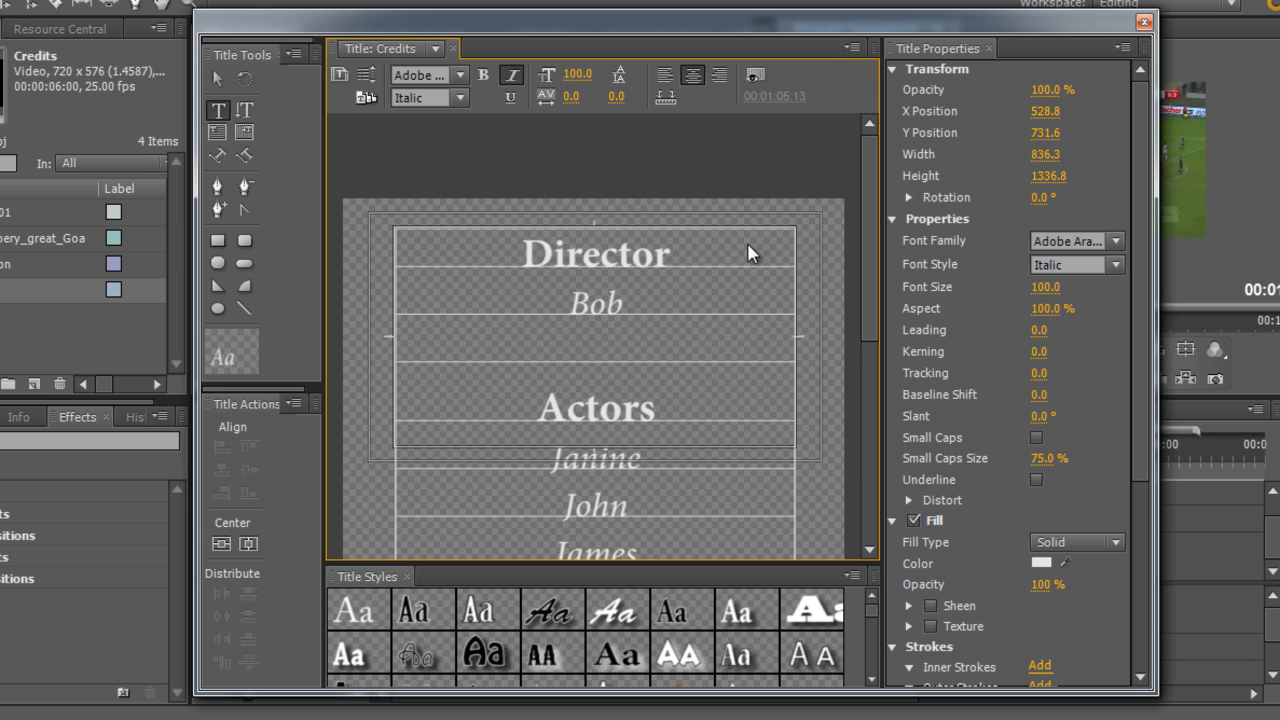
Close the titler and place the Credits title on Video 1 right after the football clip
left_click(1145, 22)
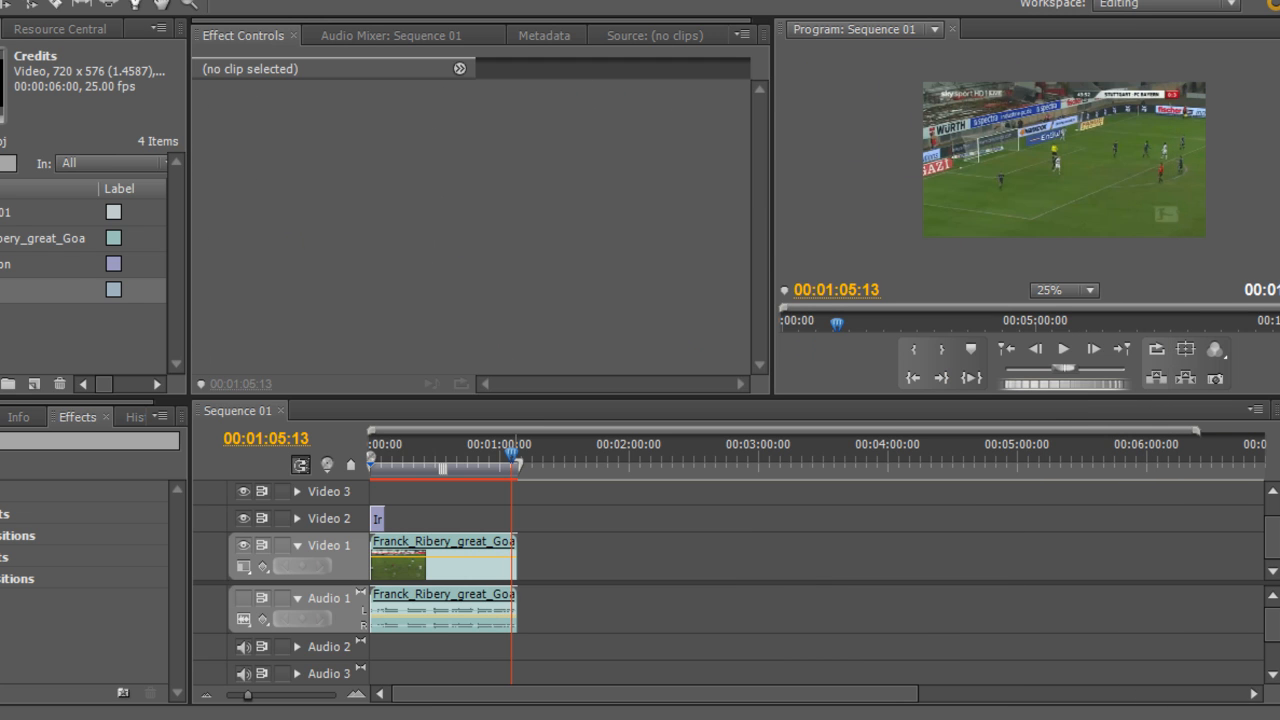
left_click_drag(594, 556, 537, 540)
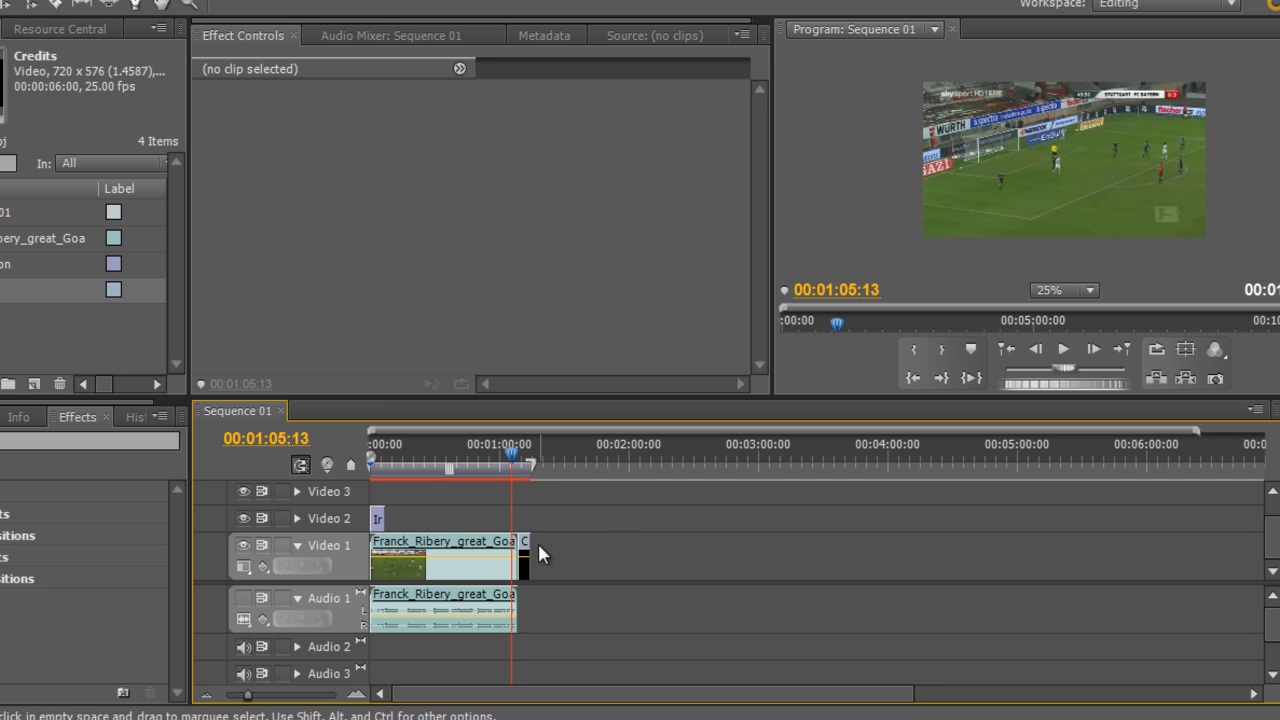
Play the sequence from the end of the football clip to preview the rolling credits
left_click(516, 457)
left_click_drag(515, 451, 517, 451)
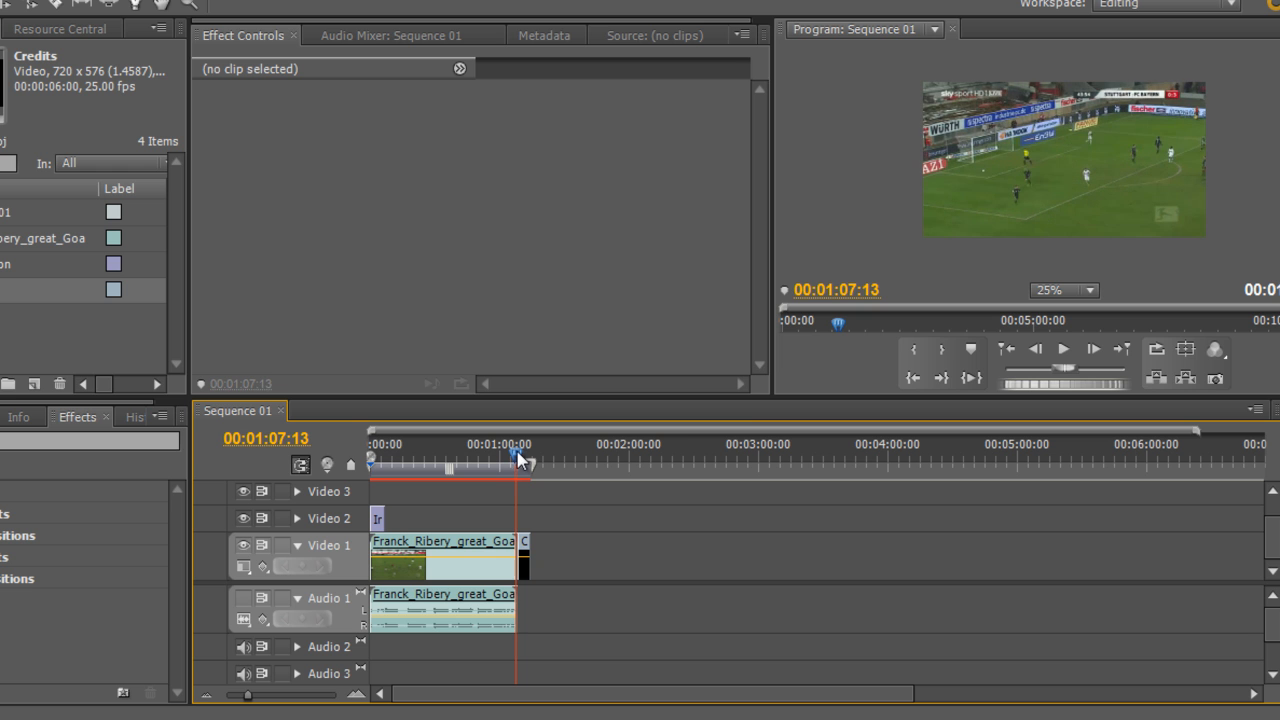
left_click(1066, 352)
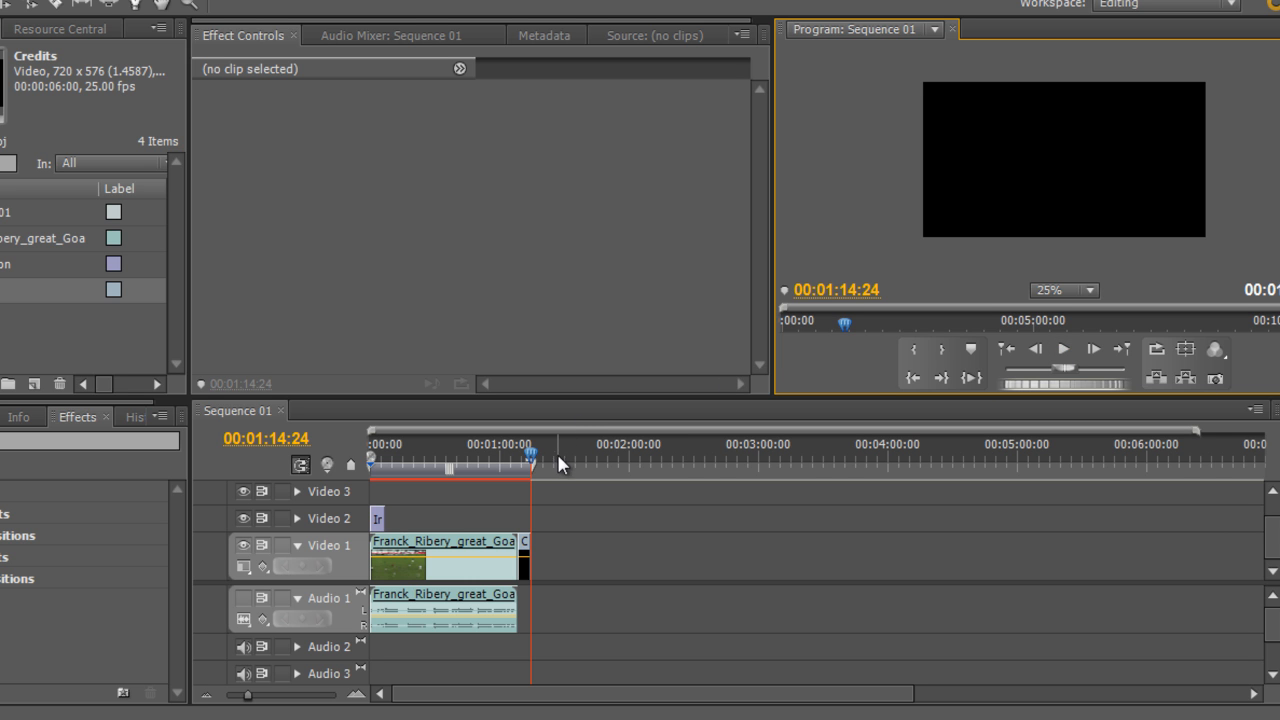
Reopen the Credits title and review its roll/crawl timing options before closing the titler
left_click_drag(534, 453, 526, 451)
left_click(2, 290)
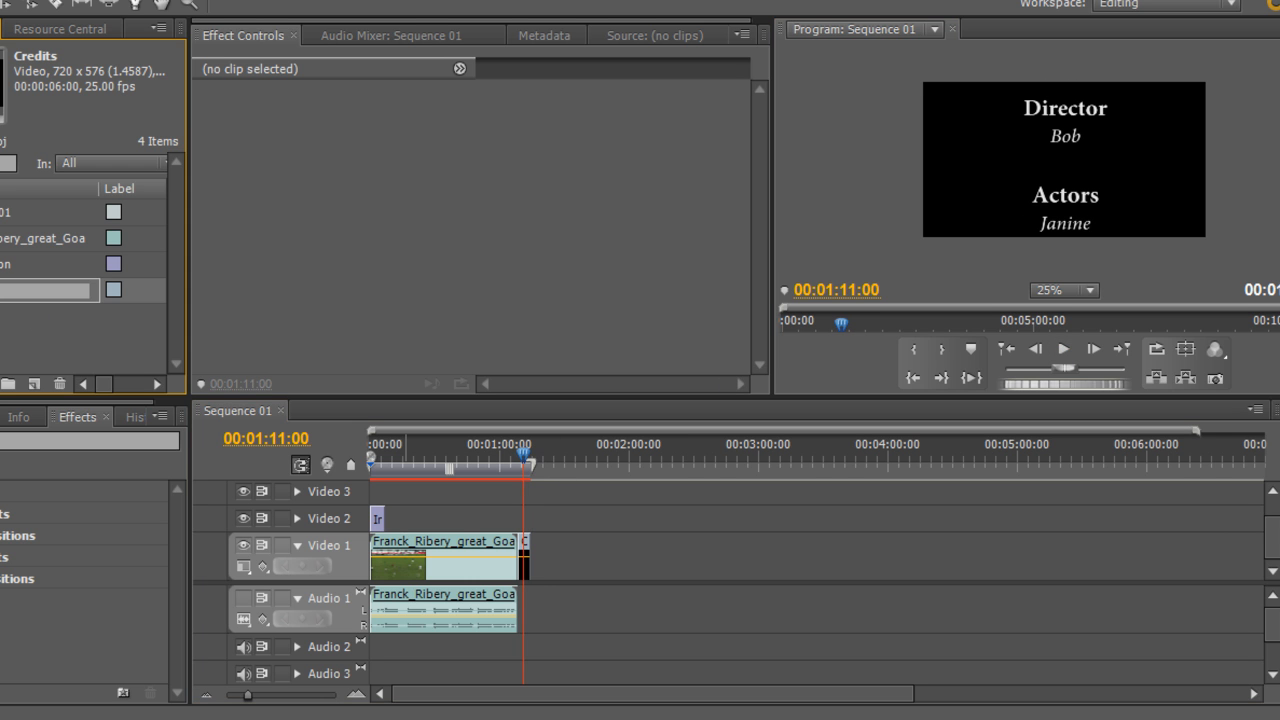
double_click(2, 290)
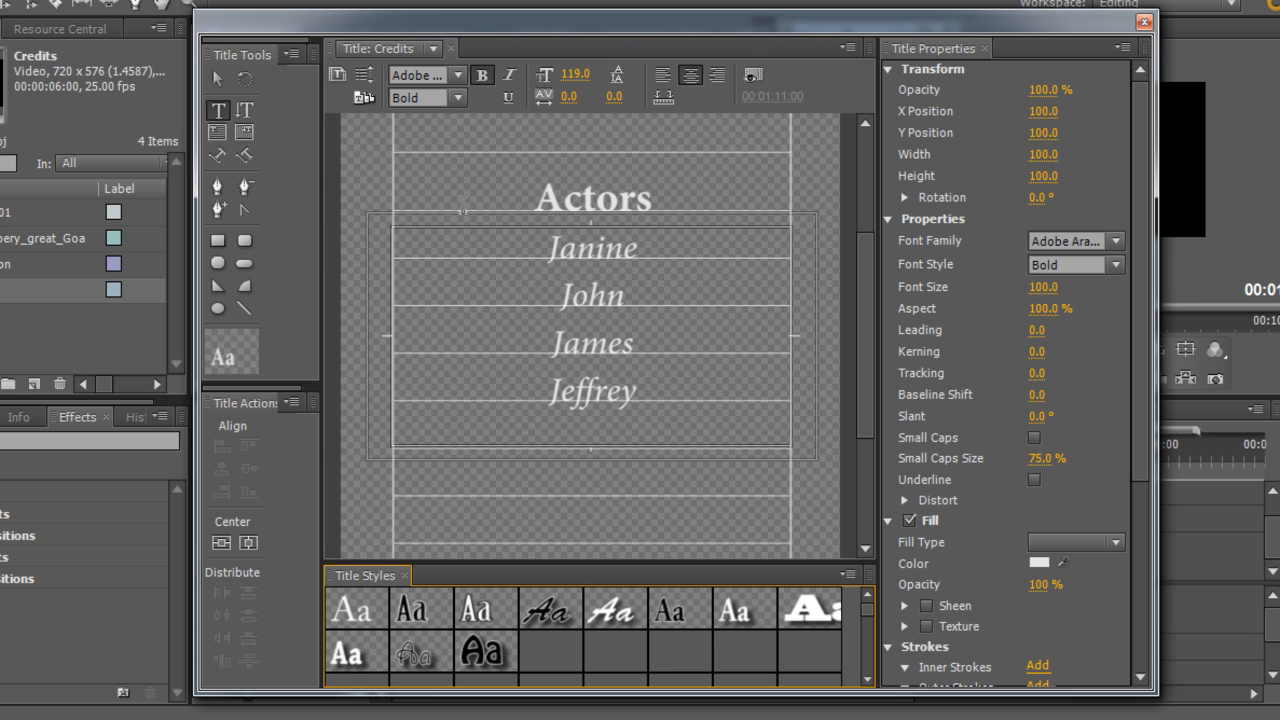
left_click(337, 74)
left_click(617, 432)
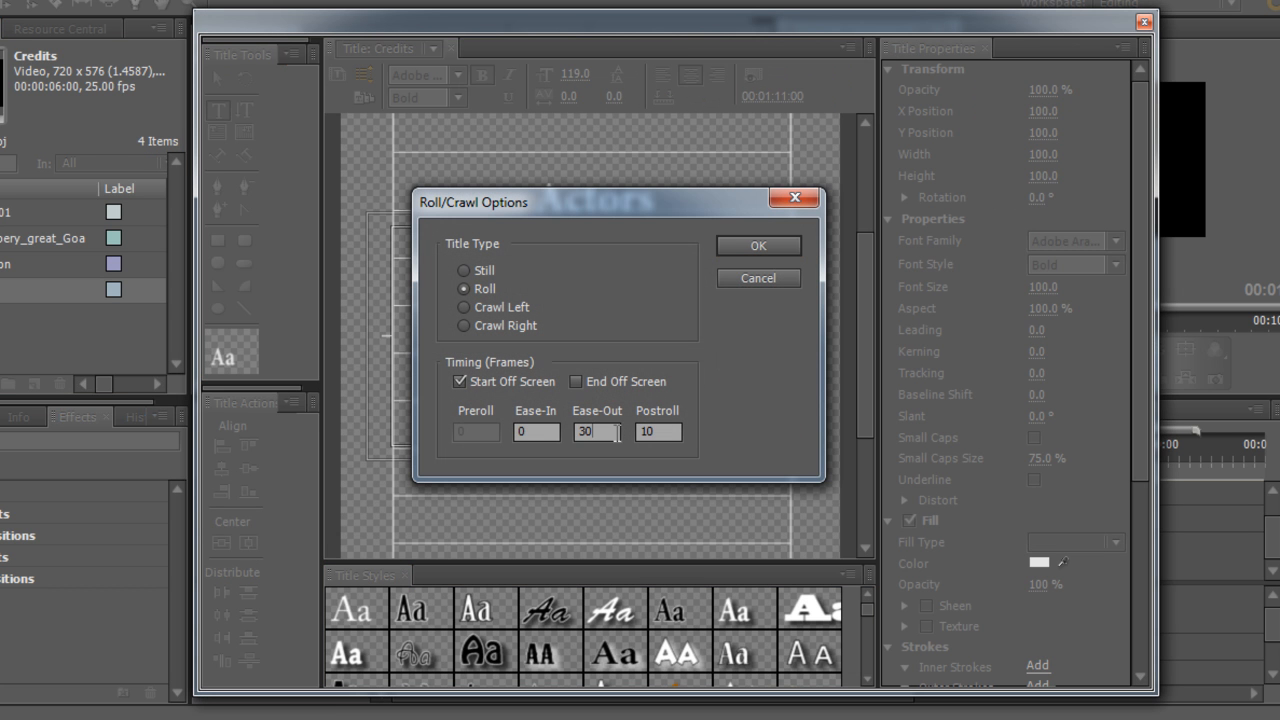
left_click(664, 431)
left_click(742, 242)
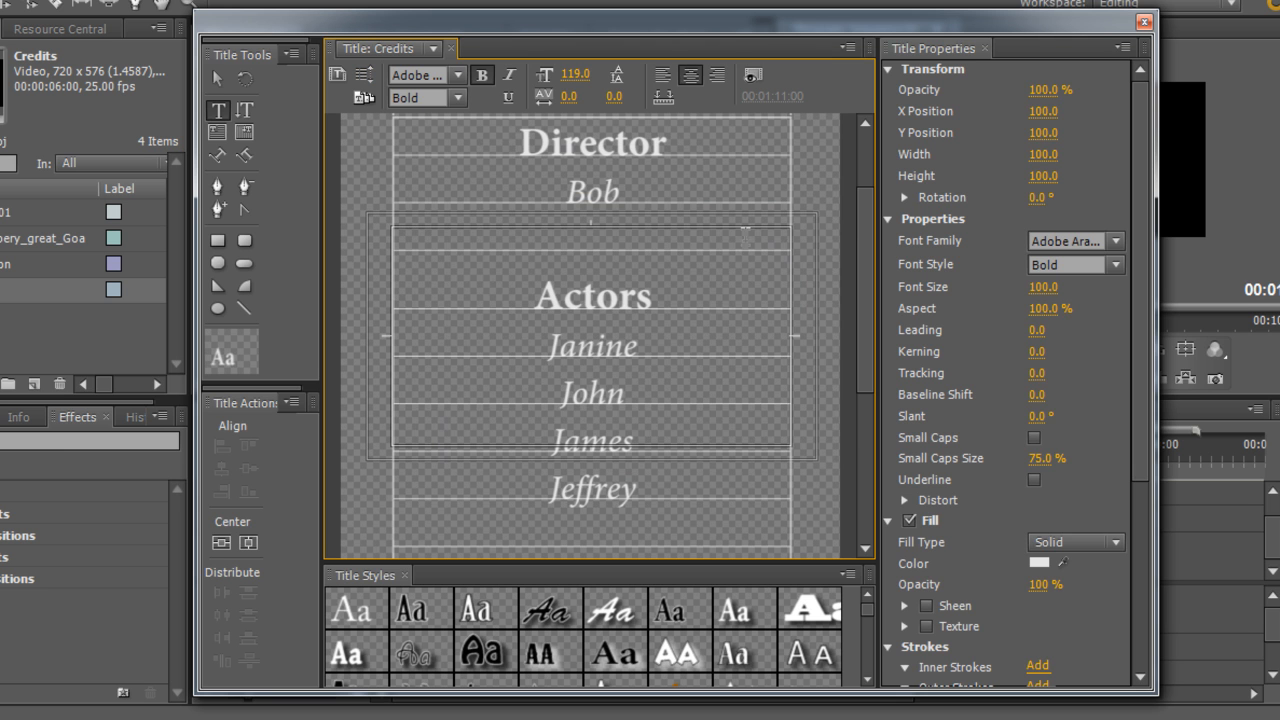
left_click(1144, 22)
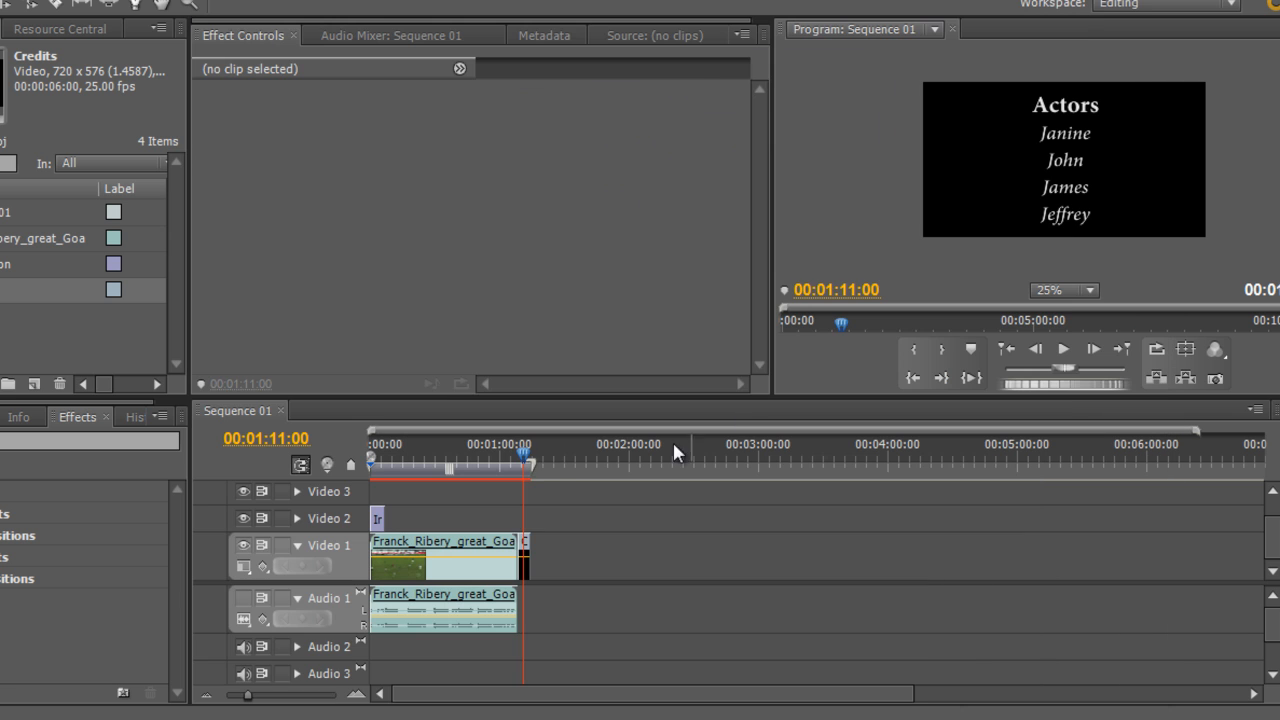
Scrub and play the end of the sequence to preview the rolling credits
left_click(527, 453)
left_click_drag(528, 453, 527, 453)
left_click(1063, 350)
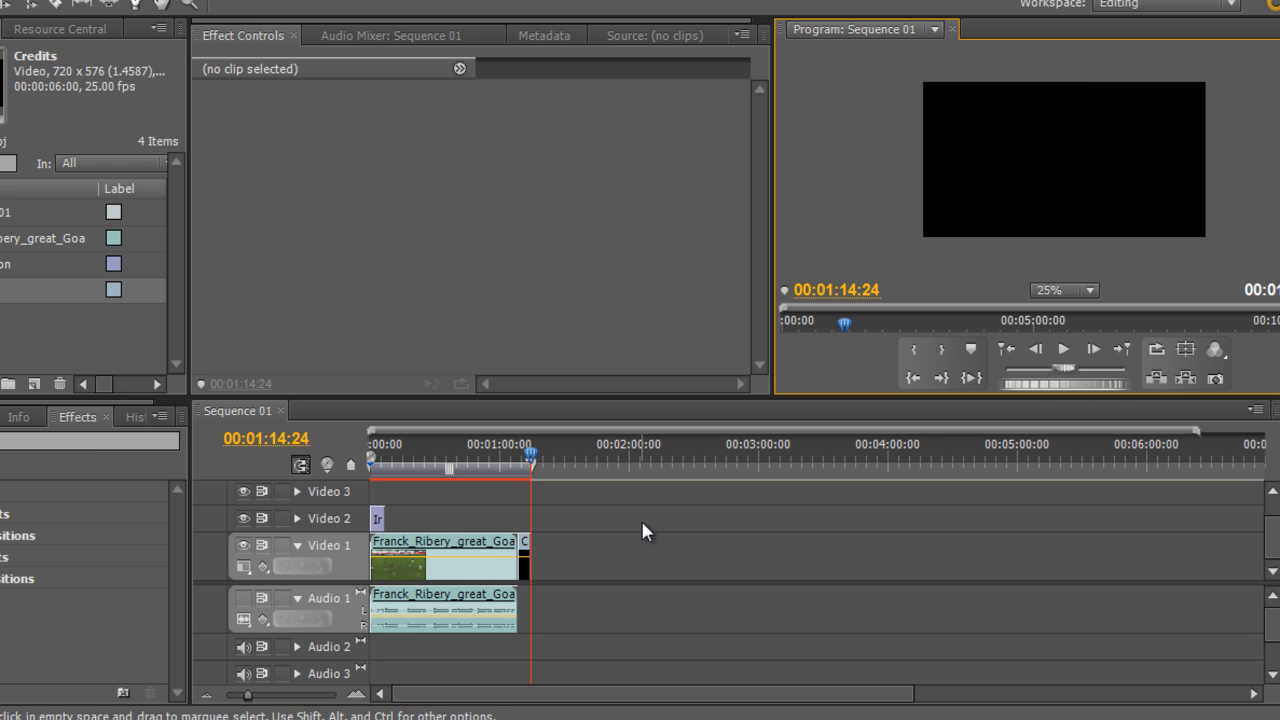
left_click(527, 454)
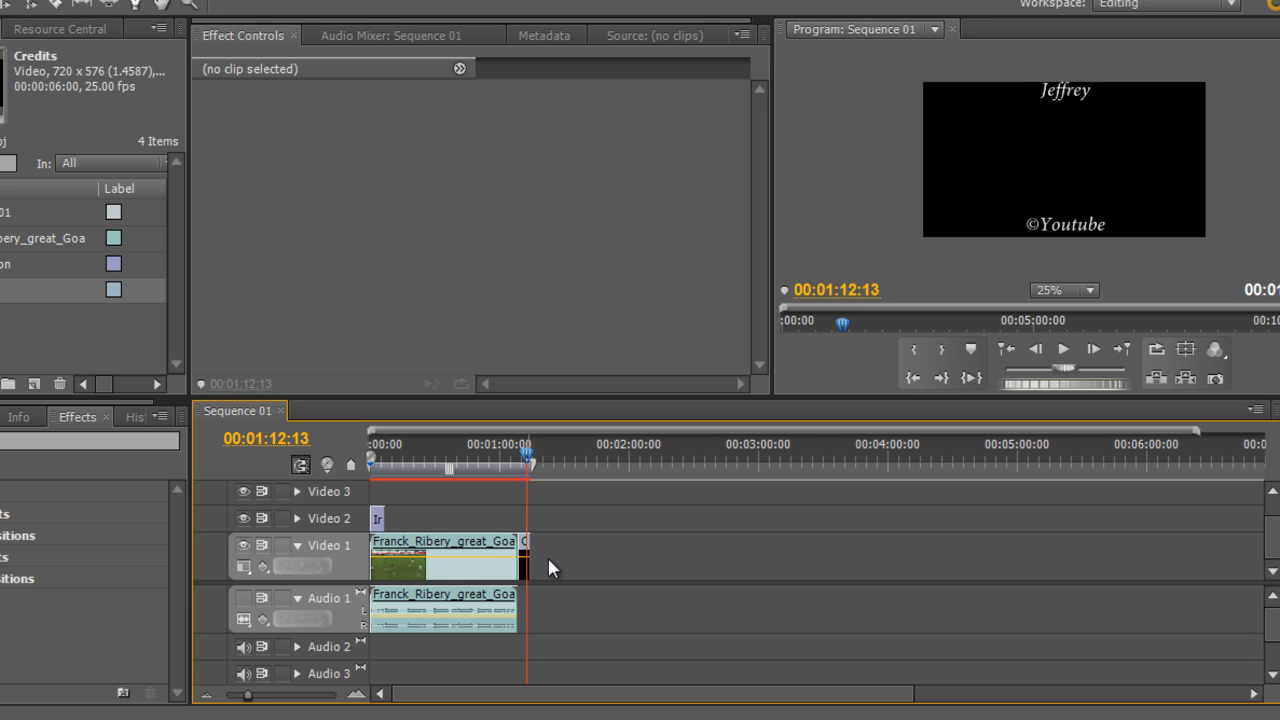
Lengthen the Credits clip on Video 1 by trimming its end, and play it back to check the roll
left_click_drag(532, 556, 559, 552)
mouse_move(530, 458)
left_mouse_down()
mouse_move(519, 458)
mouse_move(531, 458)
left_mouse_up()
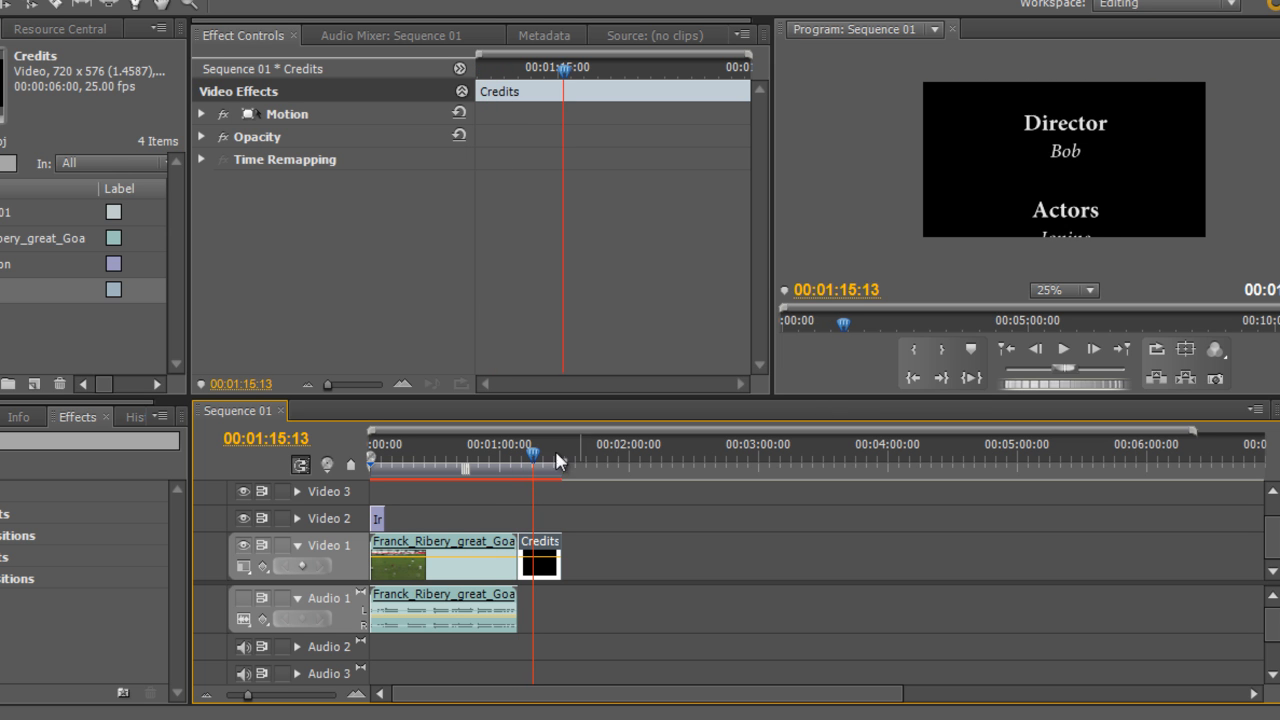
left_click(1063, 349)
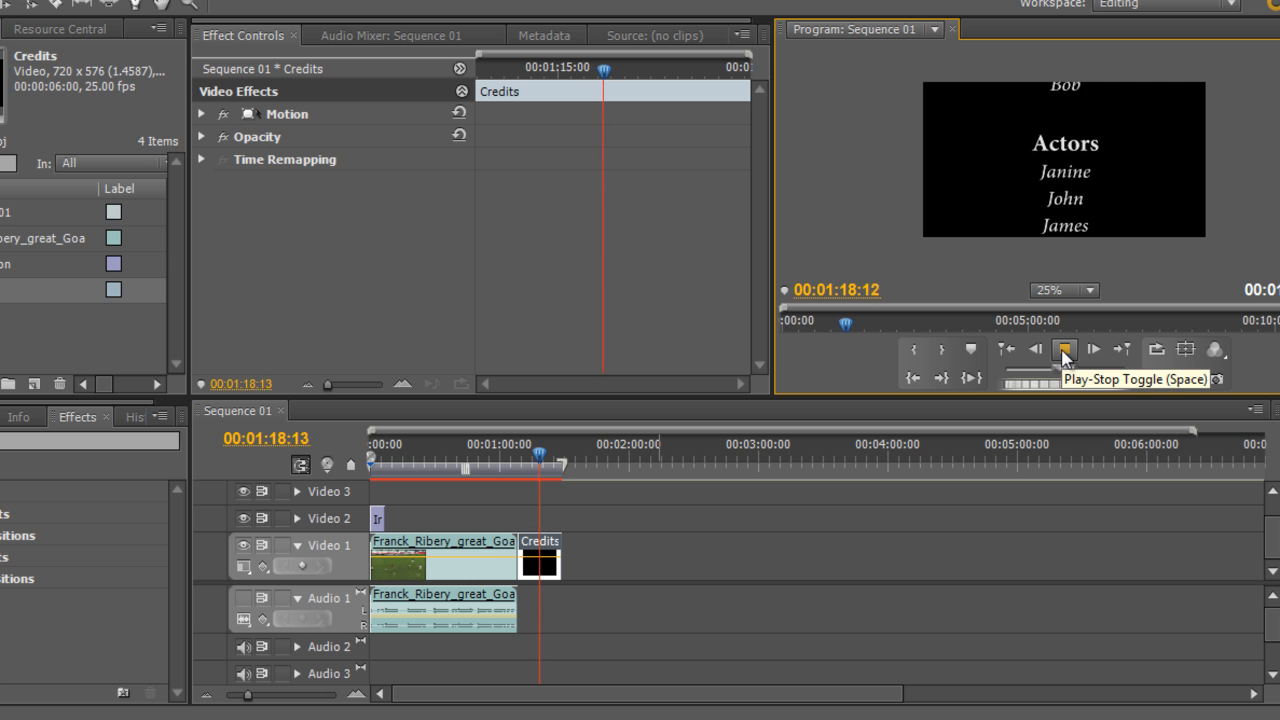
left_click(1063, 349)
left_click_drag(541, 458, 523, 457)
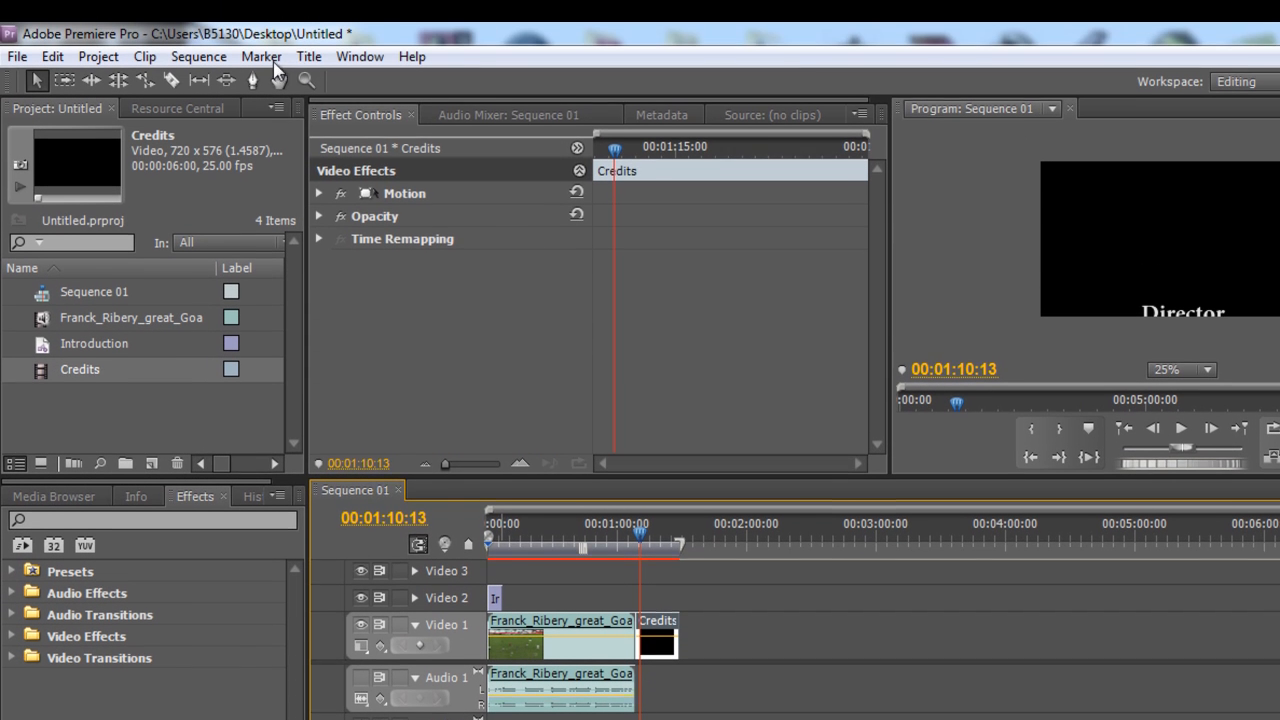
Create a new default crawl title named News
left_click(449, 54)
mouse_move(503, 82)
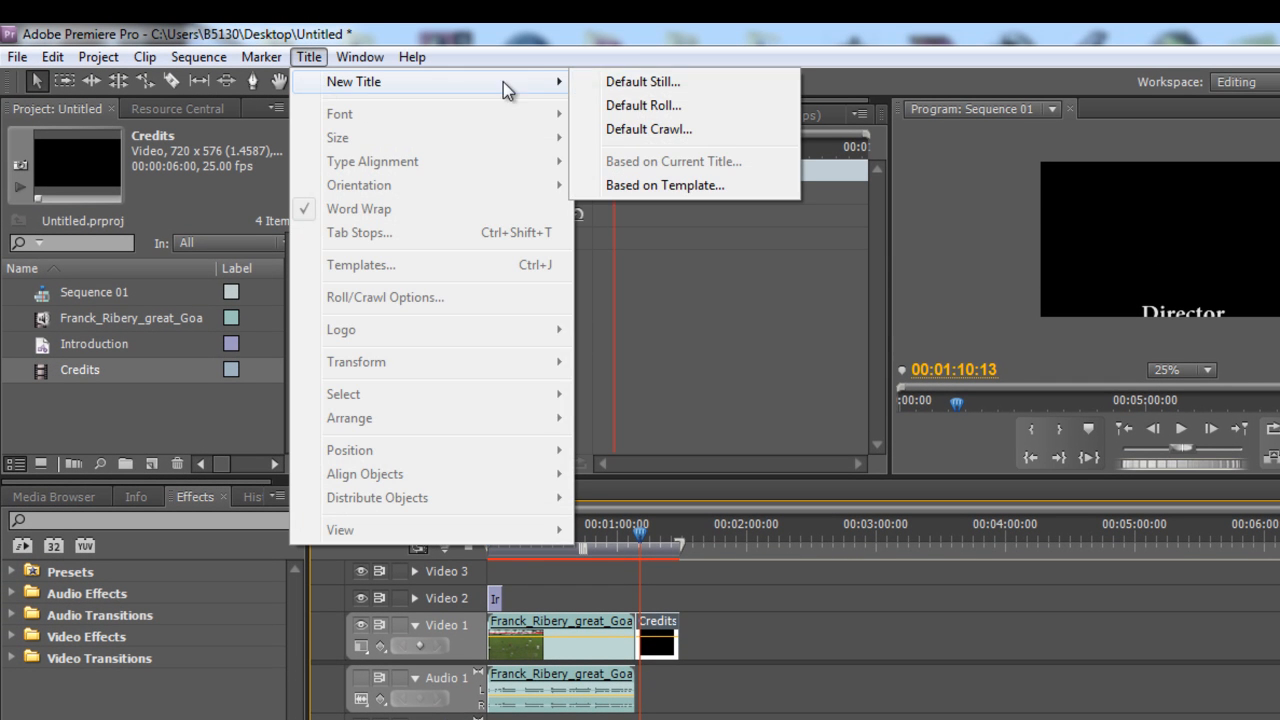
left_click(706, 129)
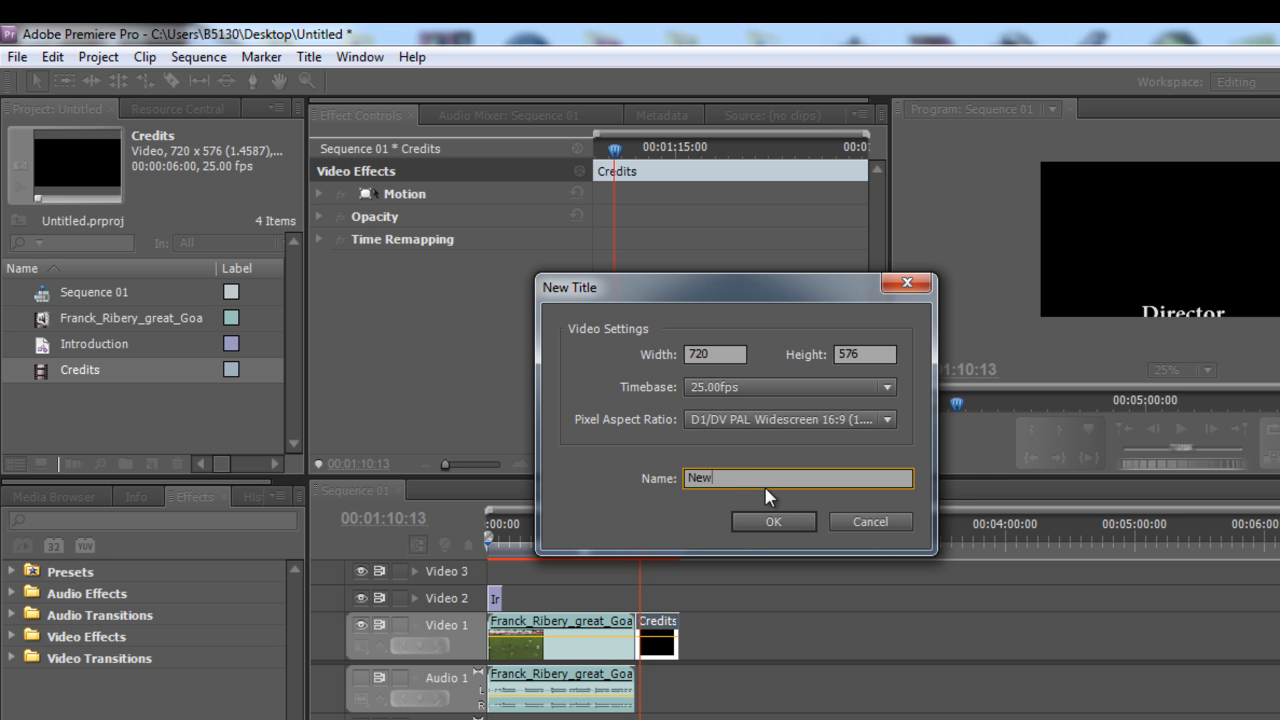
key("Return")
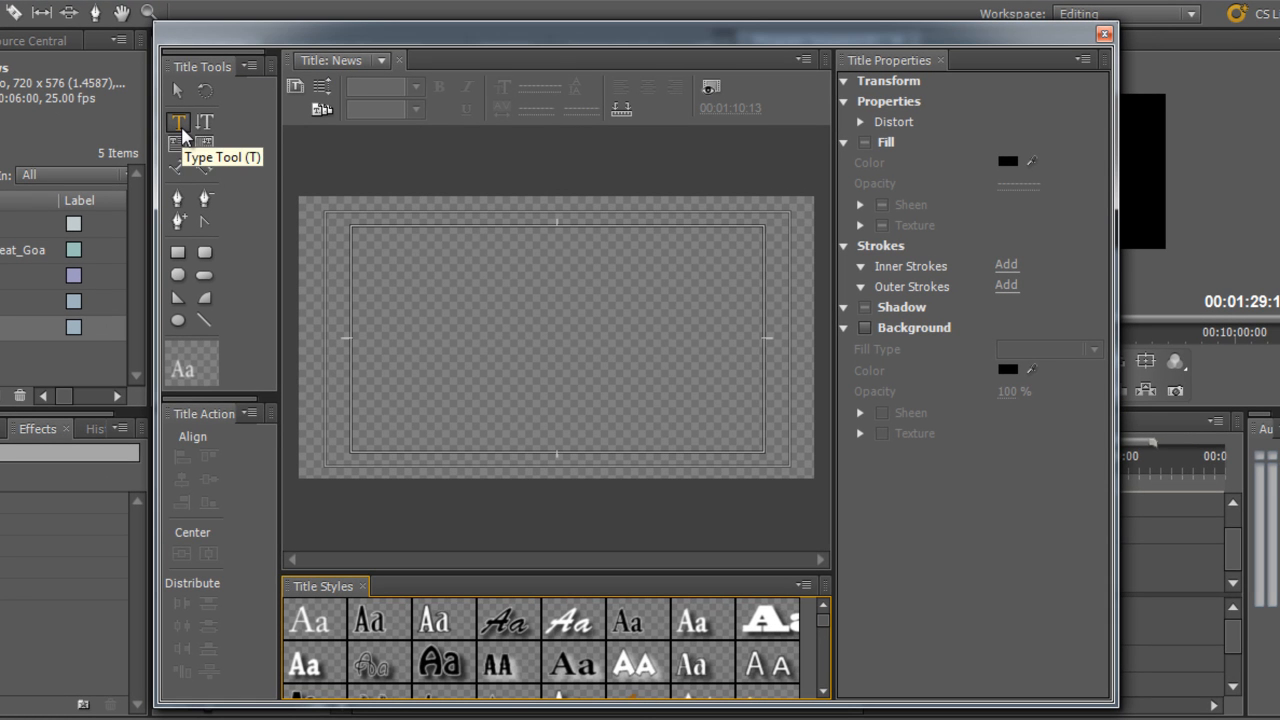
Draw a text box across the lower frame and type 'Updated News: Latest scores - Bayern Munich 1 - 0 Real Madrid'
left_click(180, 148)
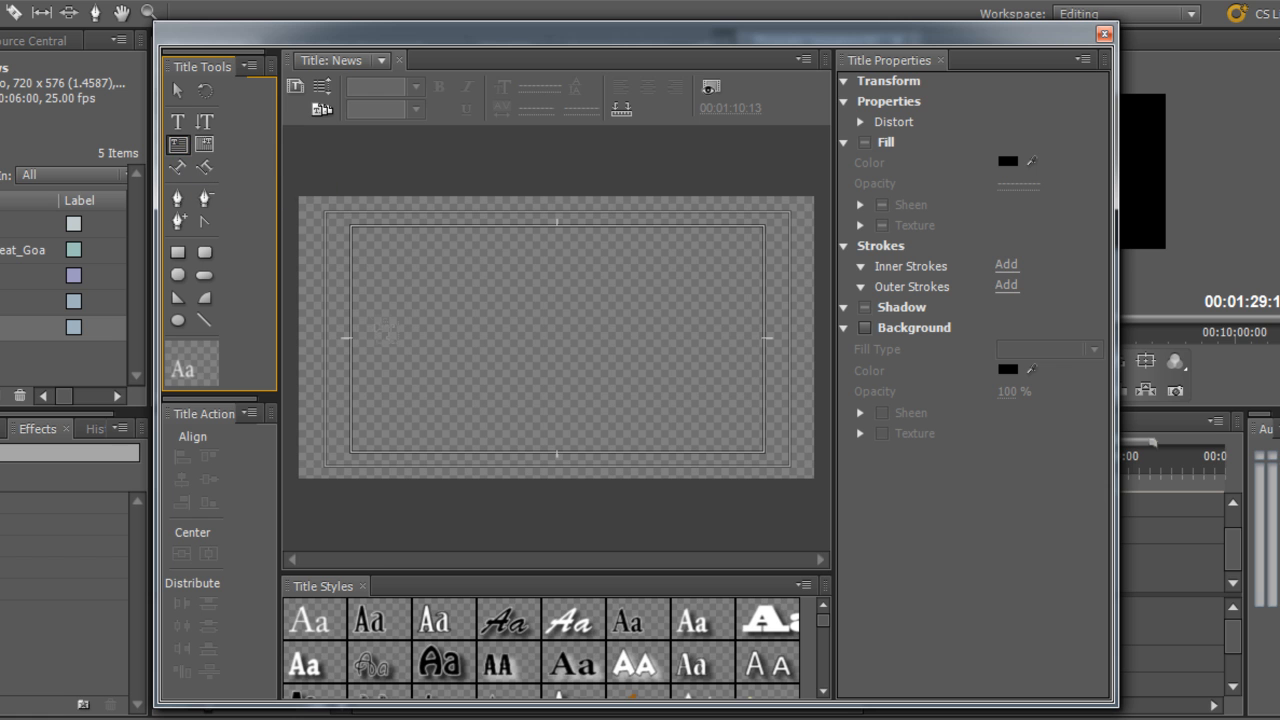
left_click_drag(357, 328, 762, 393)
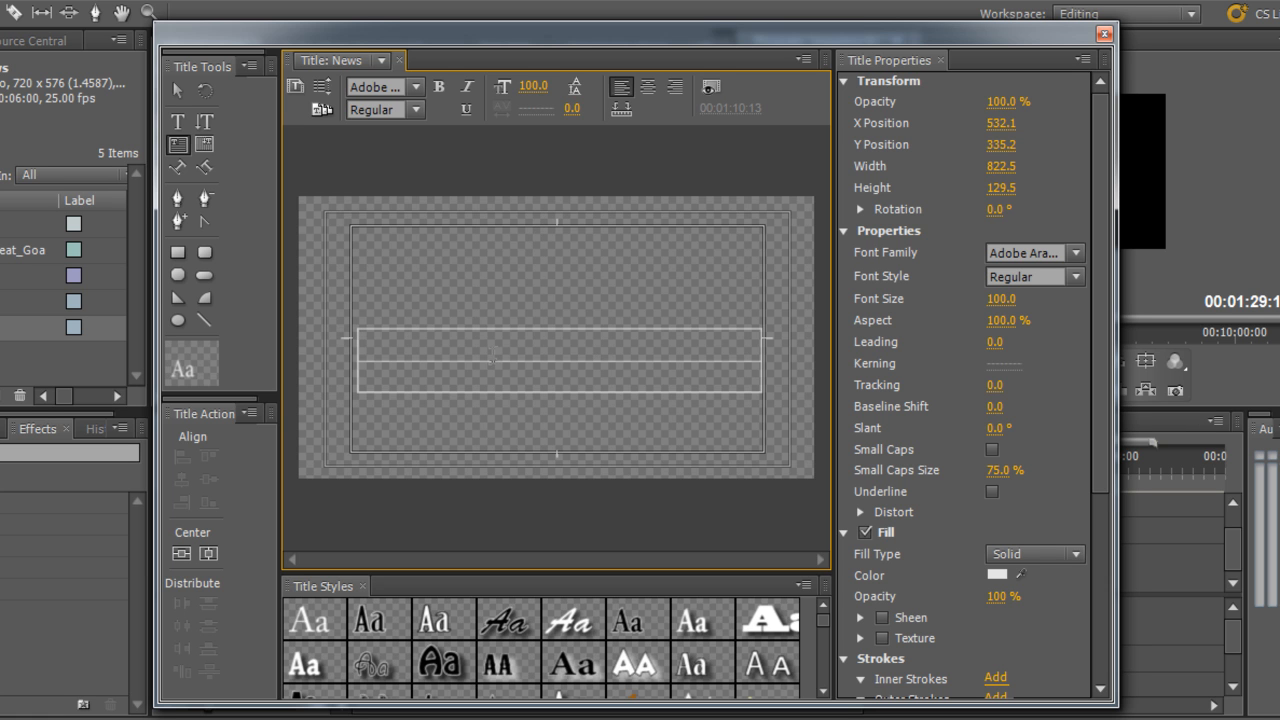
type("Updated News: Latest scores - B")
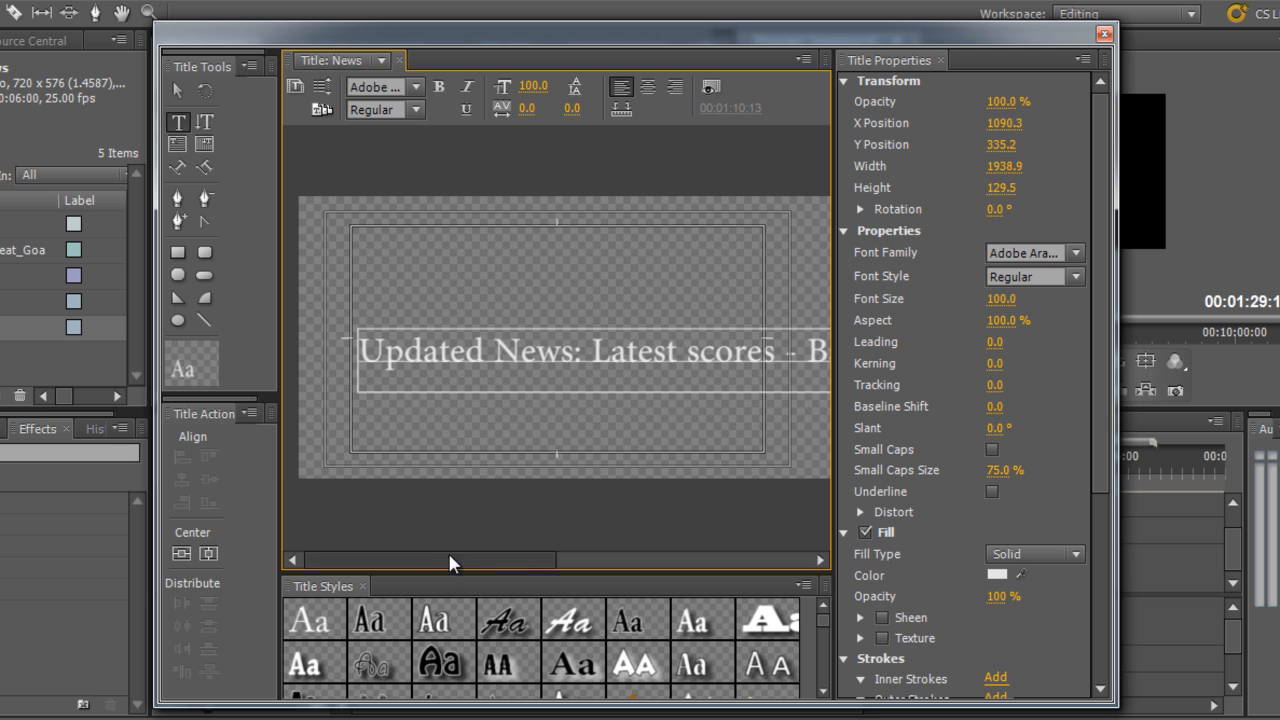
type("ayern Munich 1 - 0 Real Madrid")
left_click_drag(620, 563, 831, 564)
Set the title's crawl to Crawl Right with Start Off Screen enabled and confirm
left_click(320, 82)
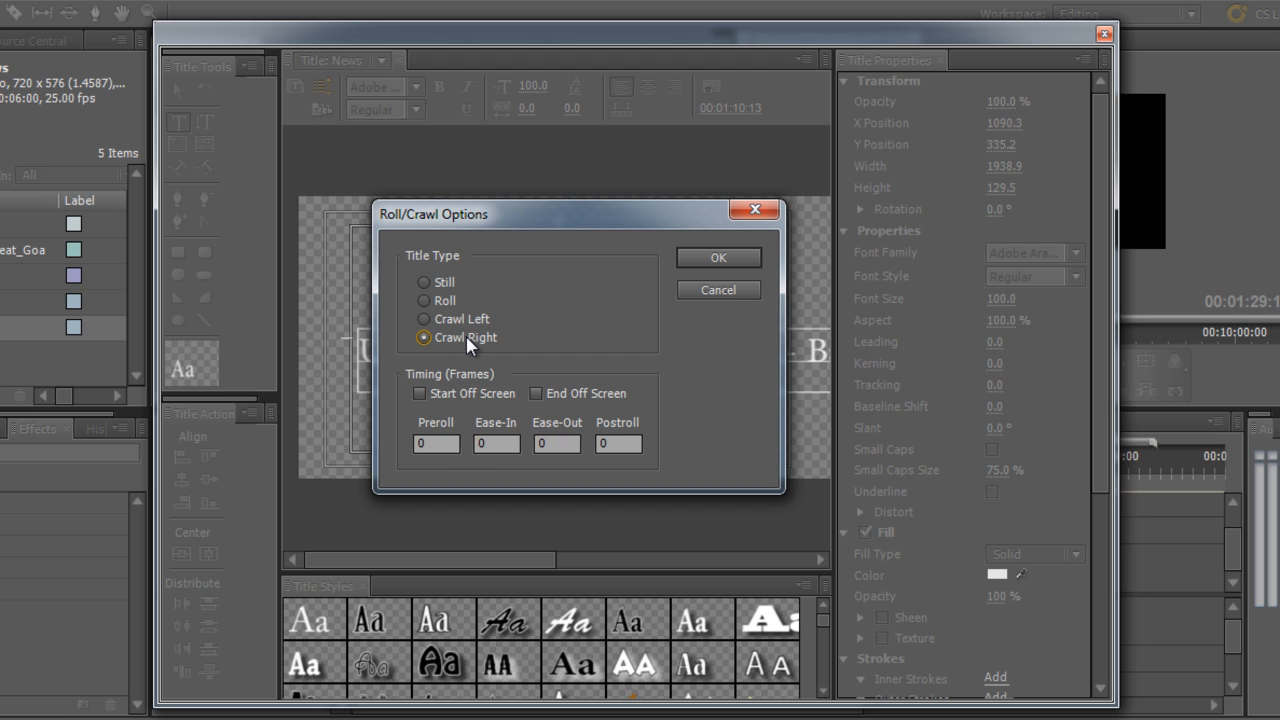
left_click(421, 394)
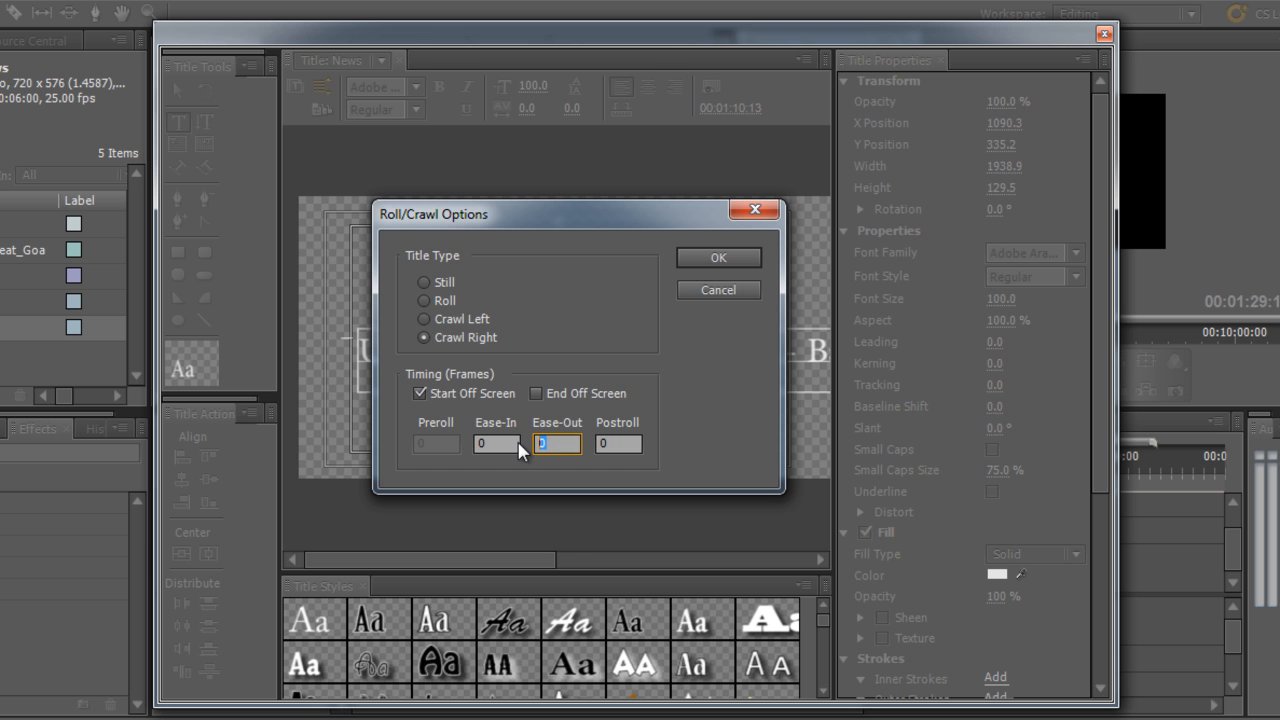
left_click(703, 254)
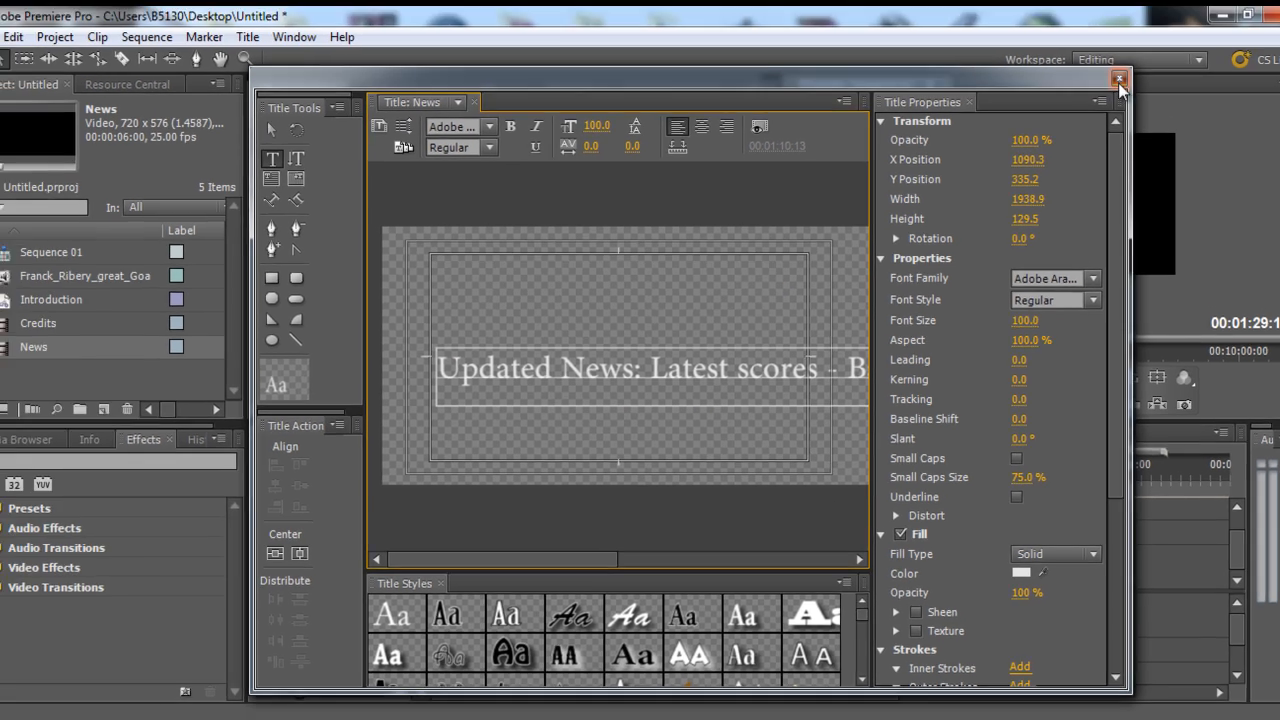
Close the titler and place the News title on Video 2 over the football clip
left_click(1104, 34)
left_click_drag(37, 355, 490, 552)
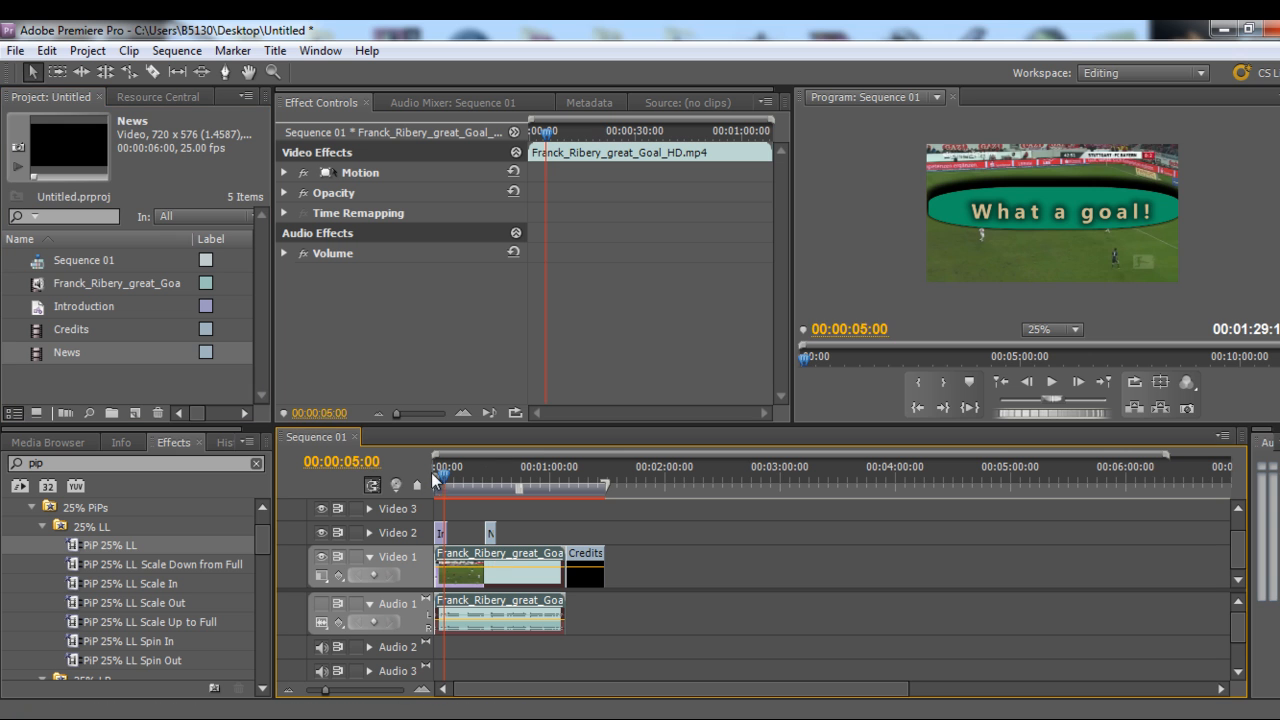
Reopen the News title and draw a black rectangle behind the crawl text
left_click_drag(446, 481, 496, 481)
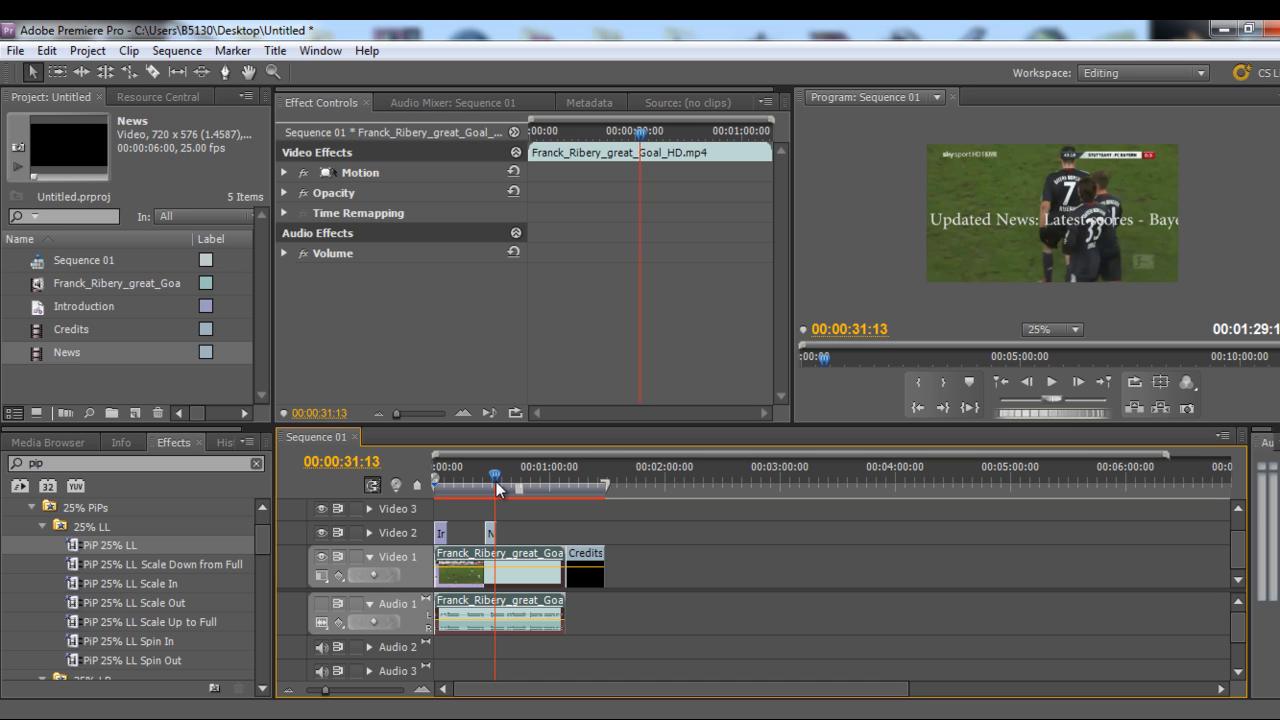
left_click(975, 218)
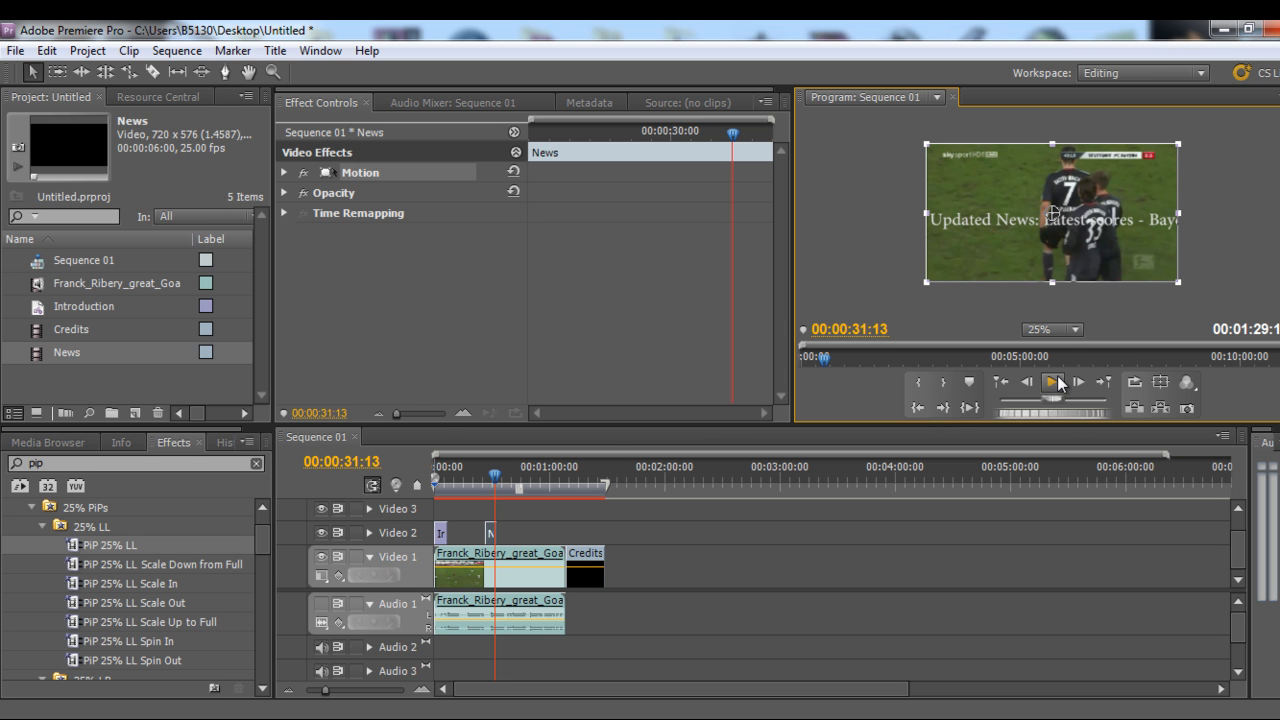
double_click(59, 353)
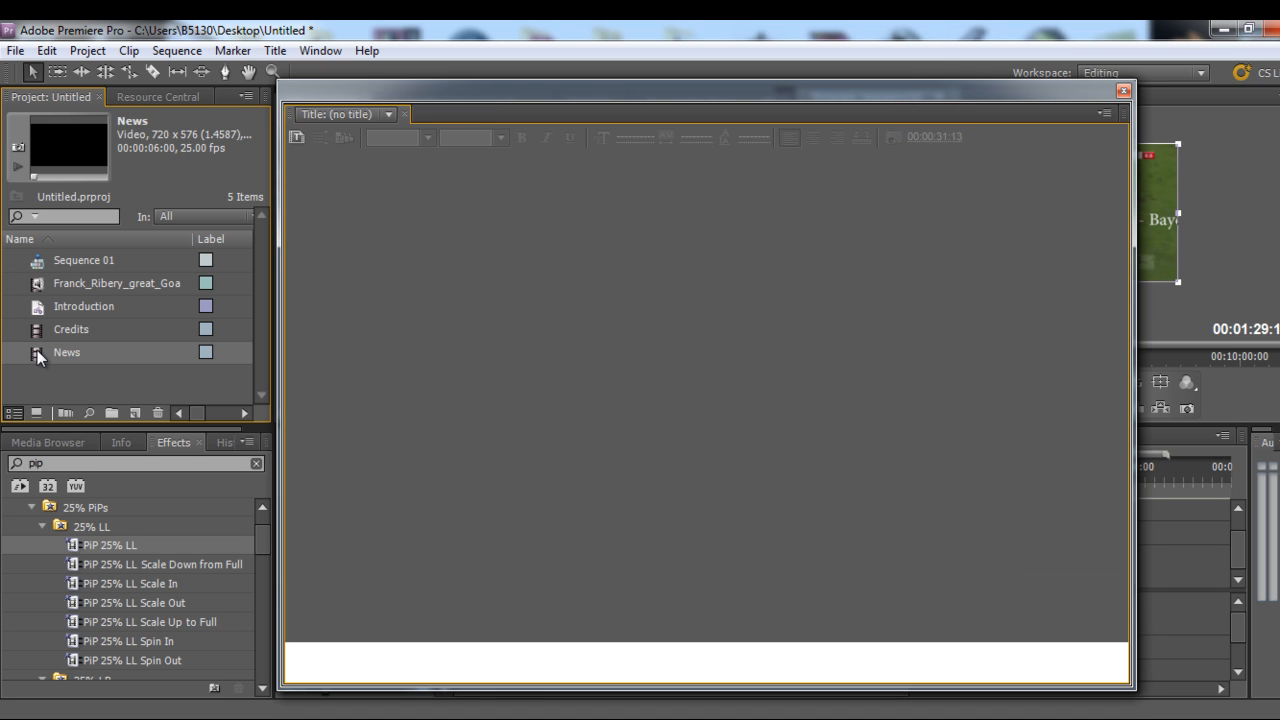
left_click(310, 285)
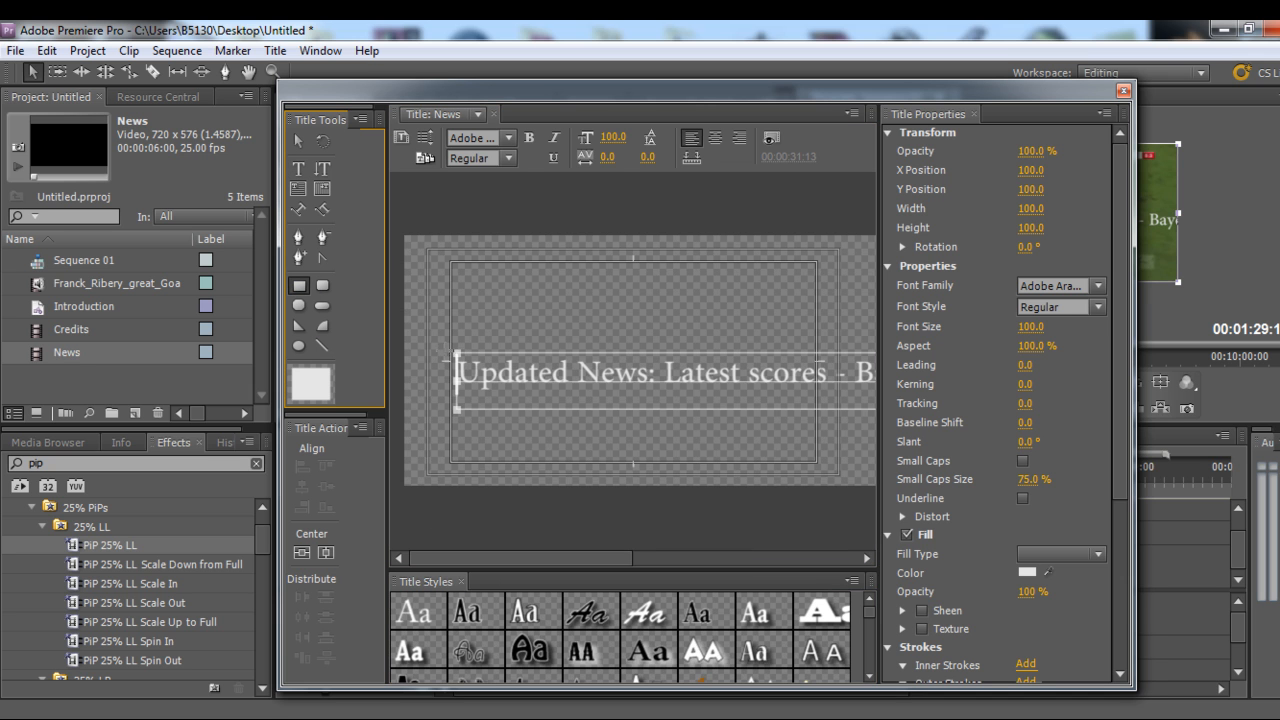
left_click_drag(432, 344, 835, 421)
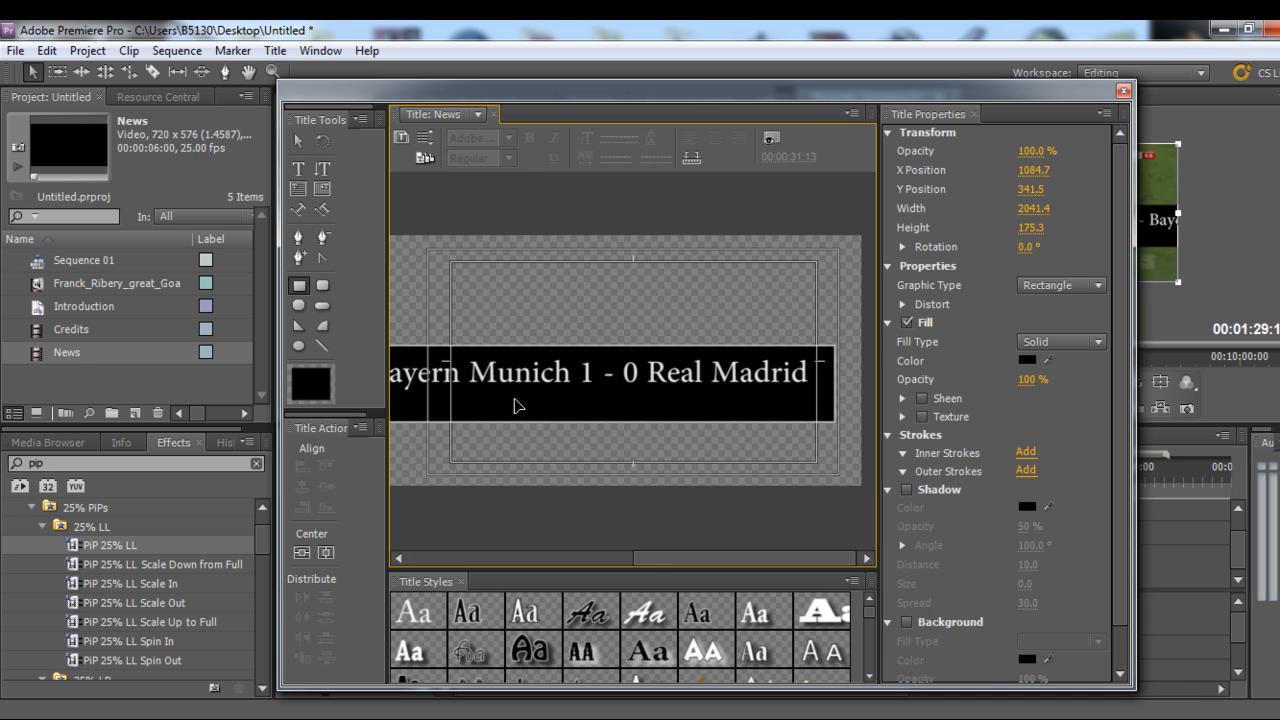
Move the black rectangle down to the lower edge of the title frame
left_click_drag(648, 560, 424, 560)
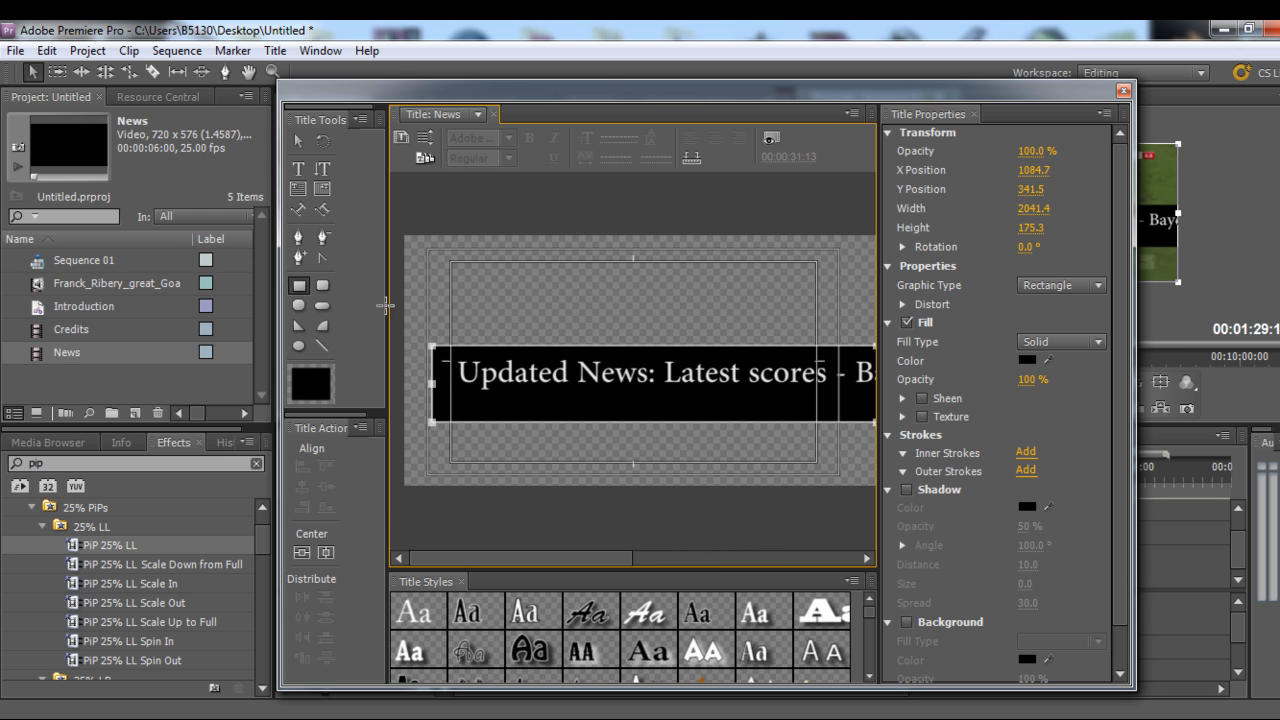
left_click(300, 142)
left_click(549, 357)
left_click_drag(559, 357, 551, 409)
Move the crawl text down onto the black bar and close the titler
left_click(561, 378)
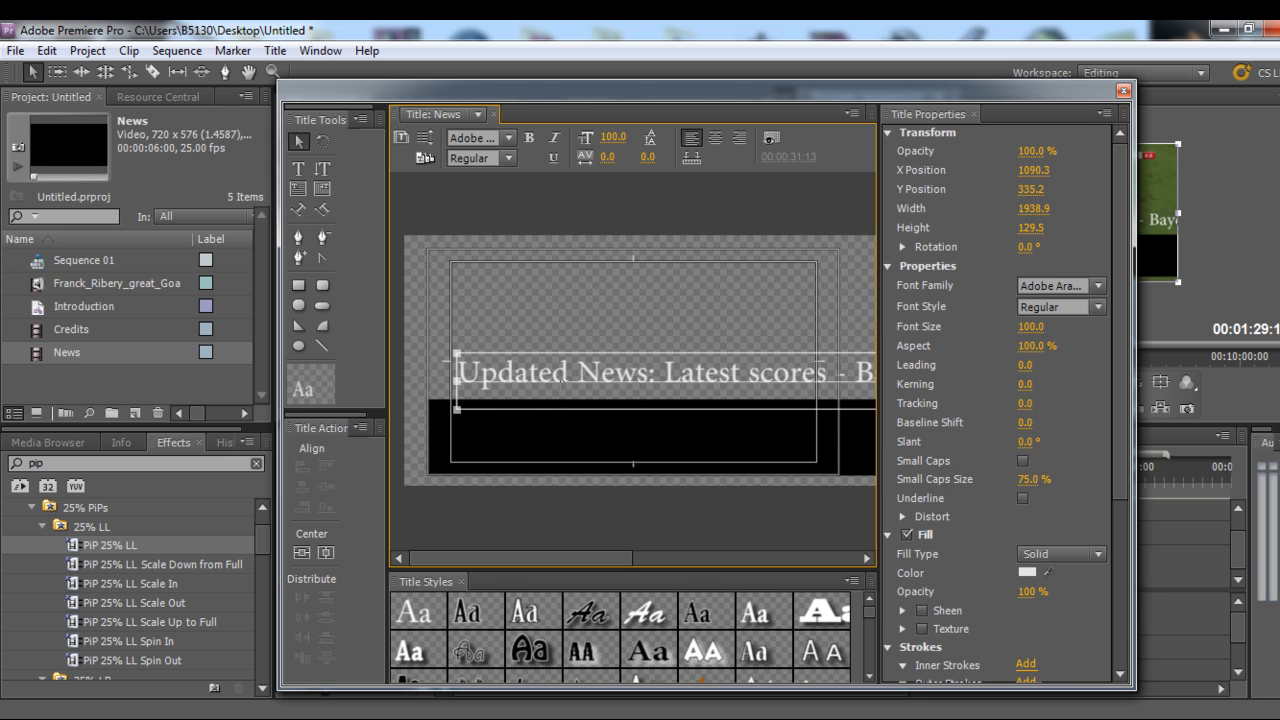
left_click_drag(528, 396, 513, 433)
left_click(484, 233)
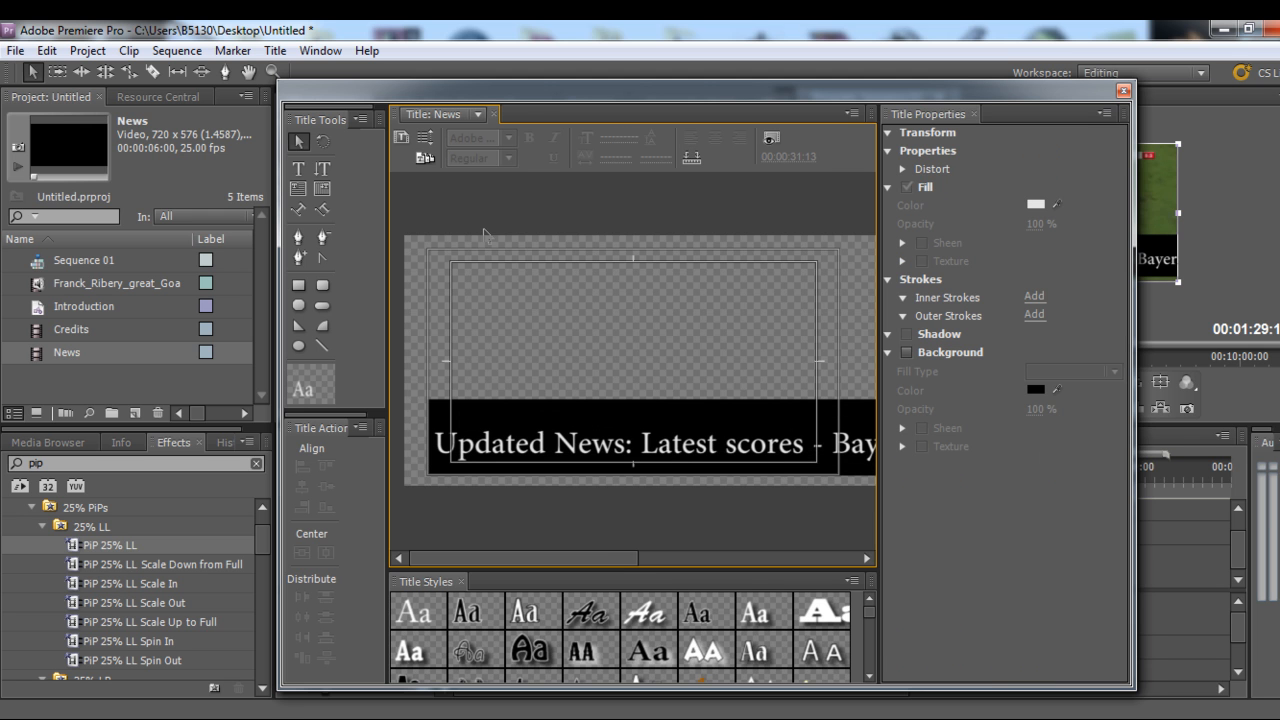
left_click(1121, 93)
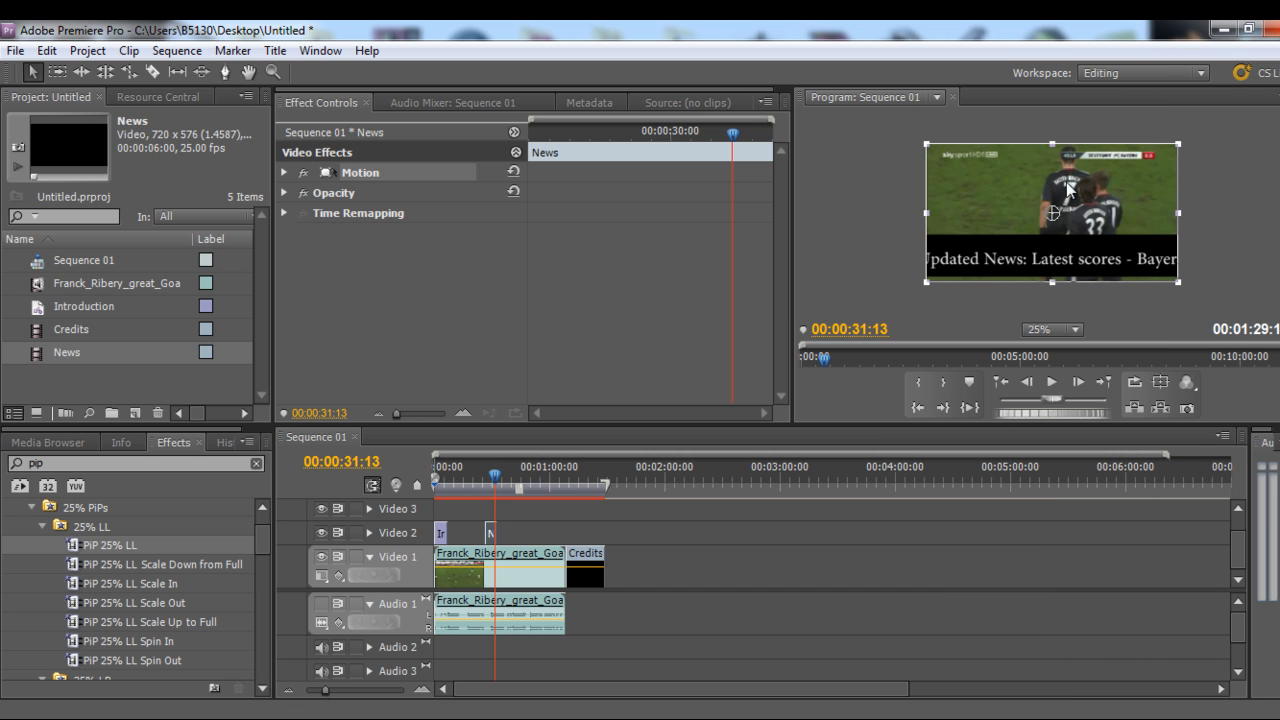
Play the sequence from the News title to preview the crawling ticker
left_click(492, 478)
left_click_drag(492, 480, 493, 480)
left_click(1052, 382)
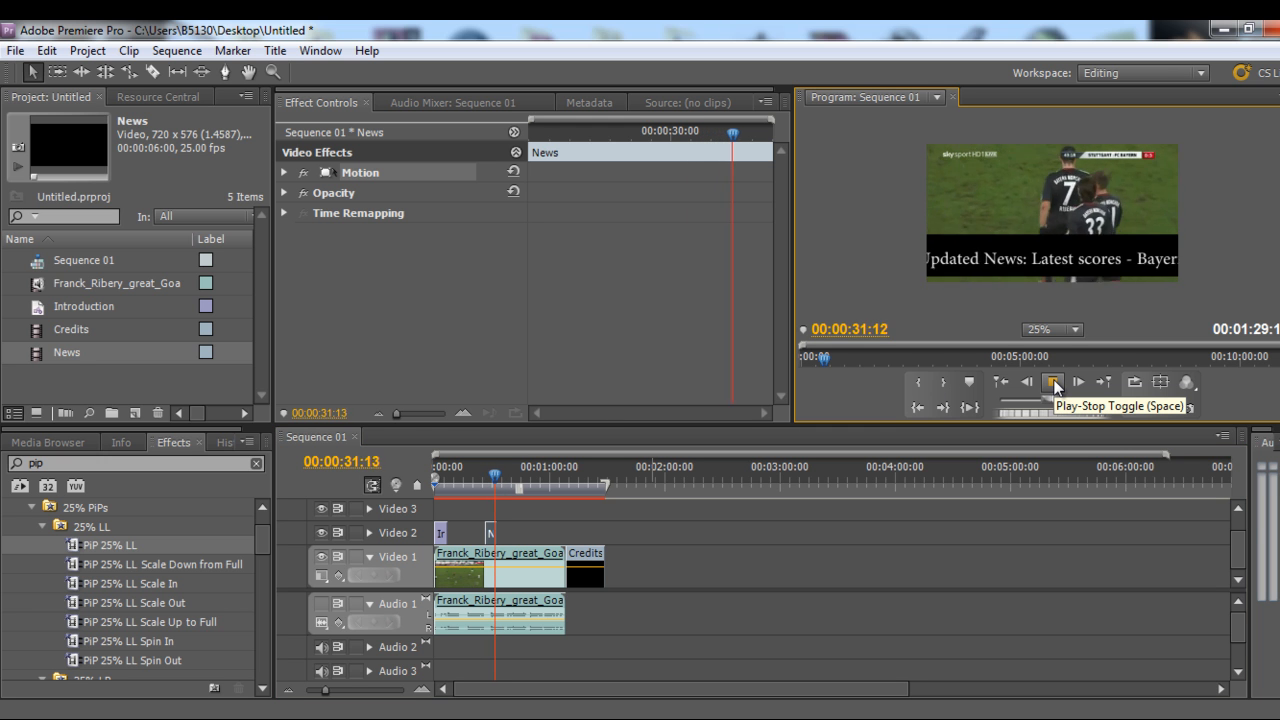